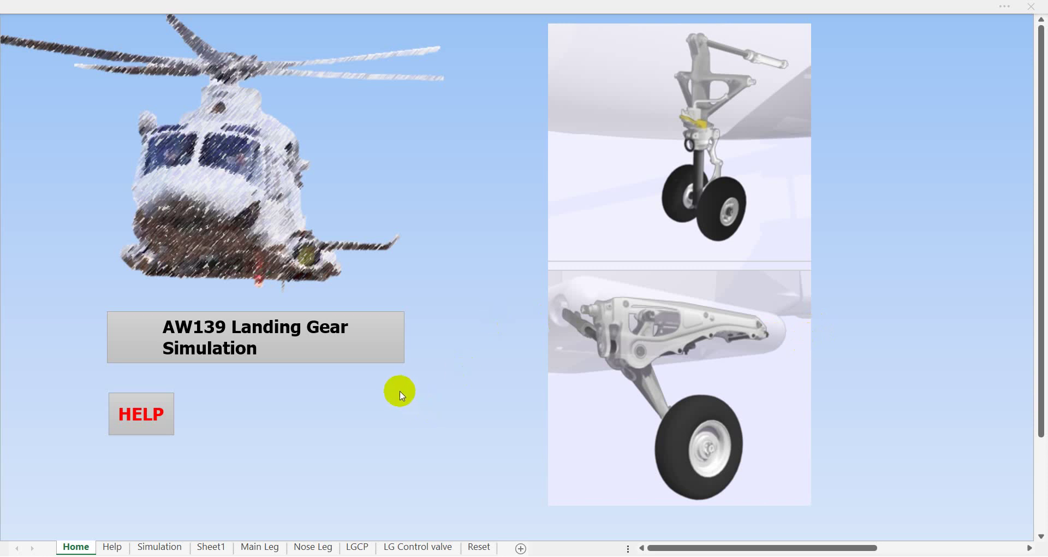
Jump from the Home sheet to the Simulation sheet using the 'AW139 Landing Gear Simulation' title
left_click(265, 337)
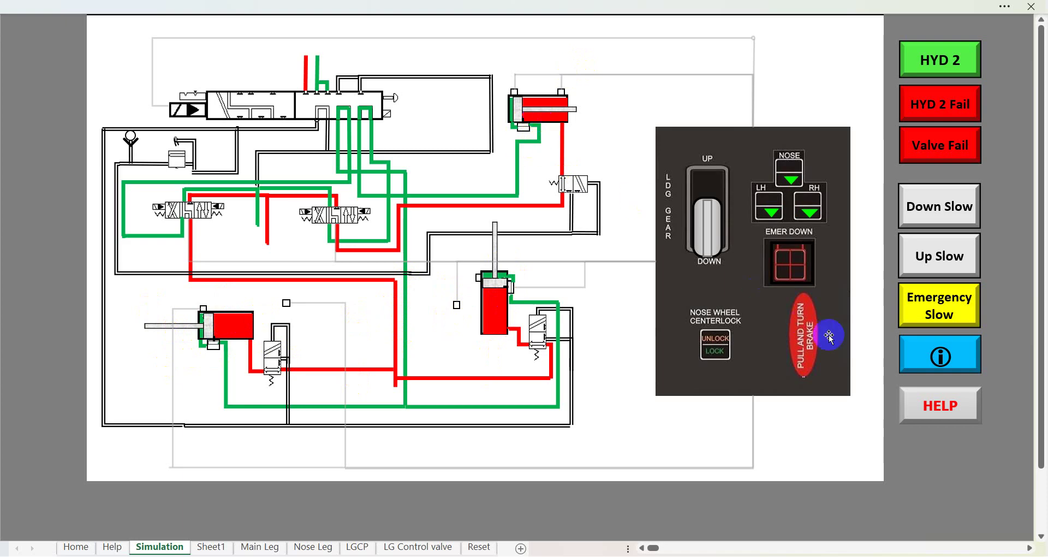
left_click(941, 359)
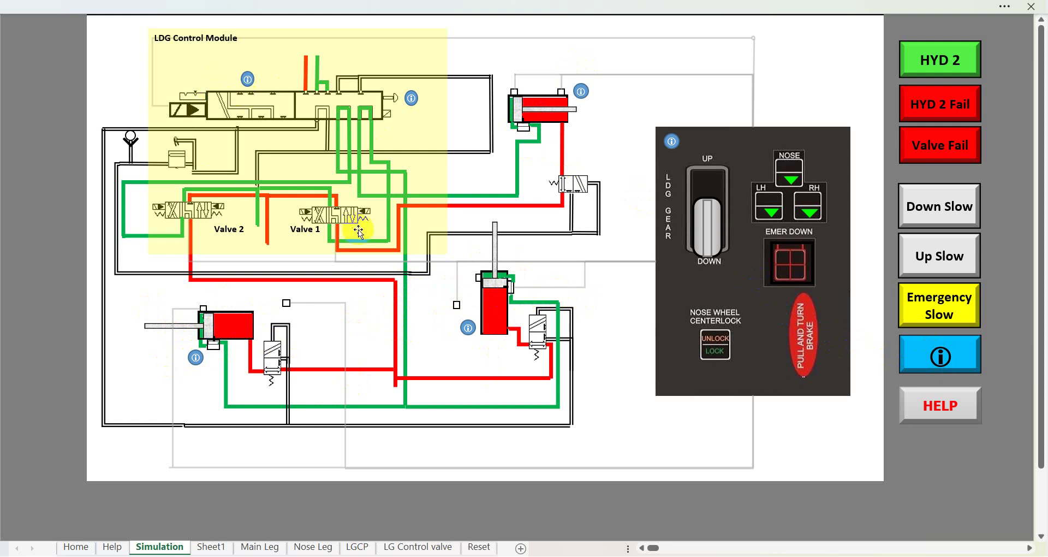
left_click(412, 100)
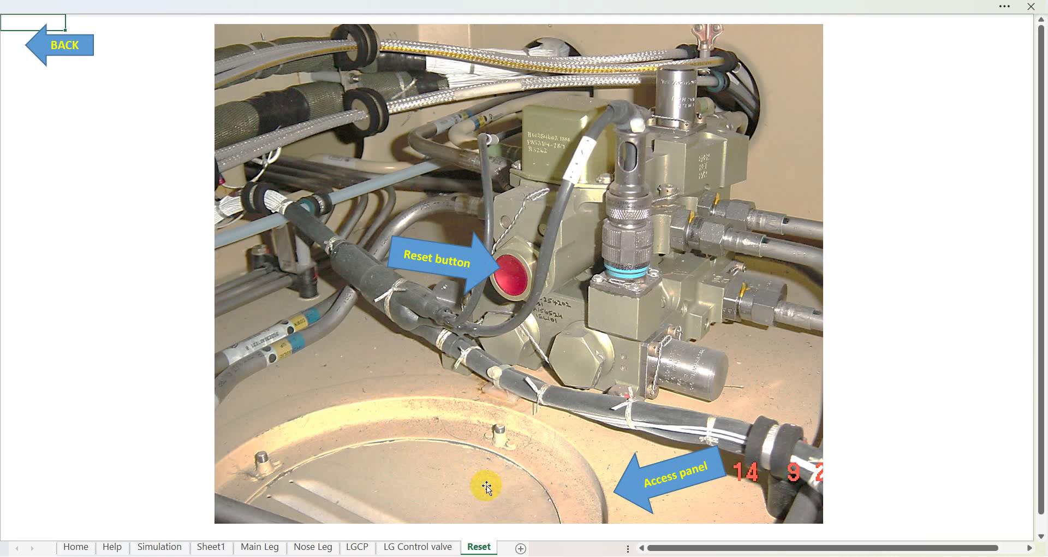
left_click(62, 44)
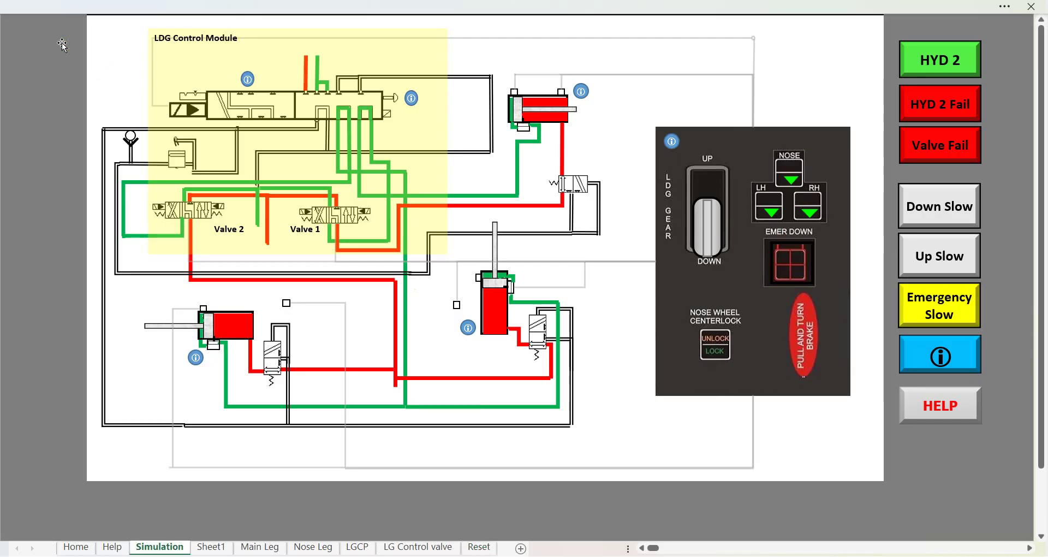
left_click(196, 359)
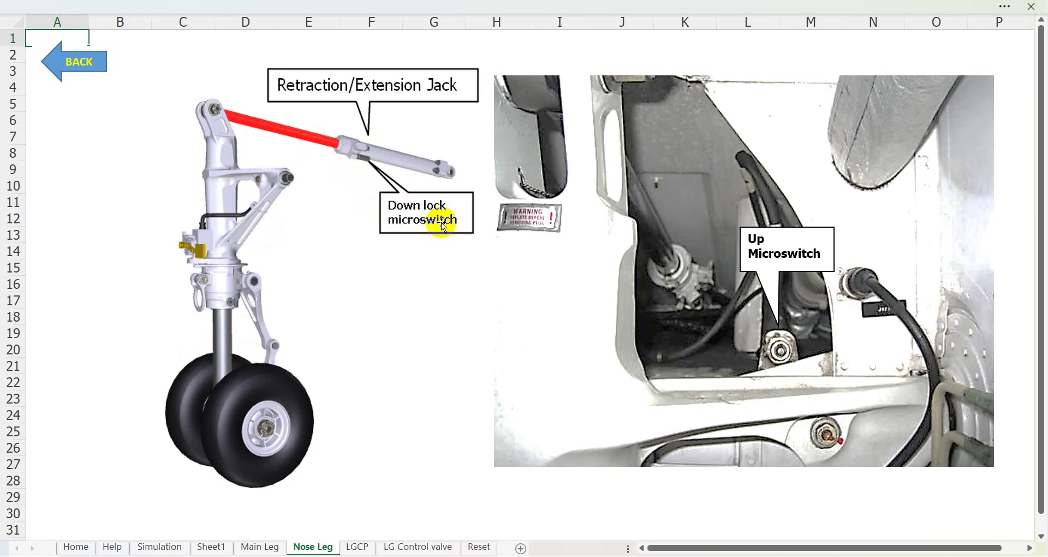
left_click(89, 61)
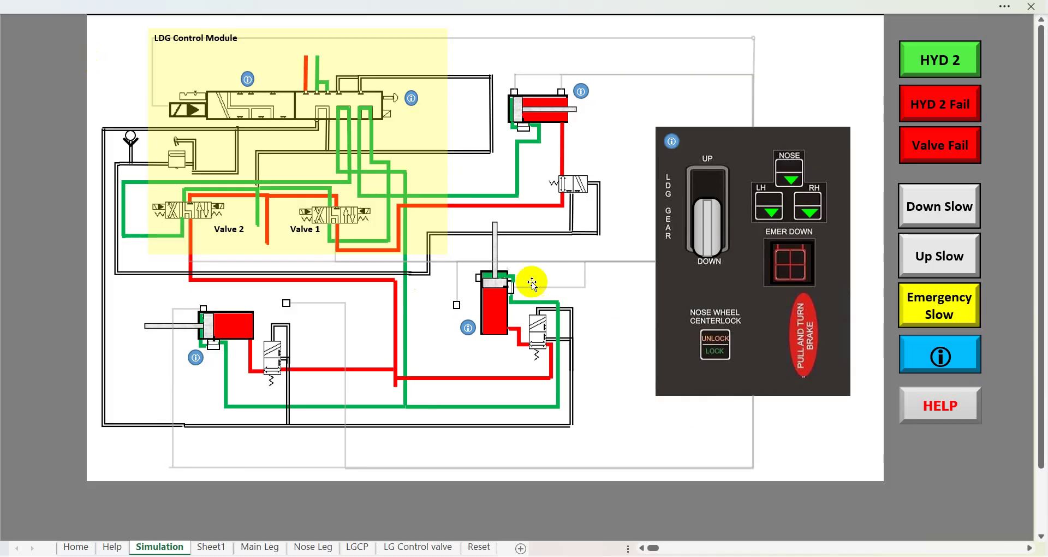
left_click(469, 328)
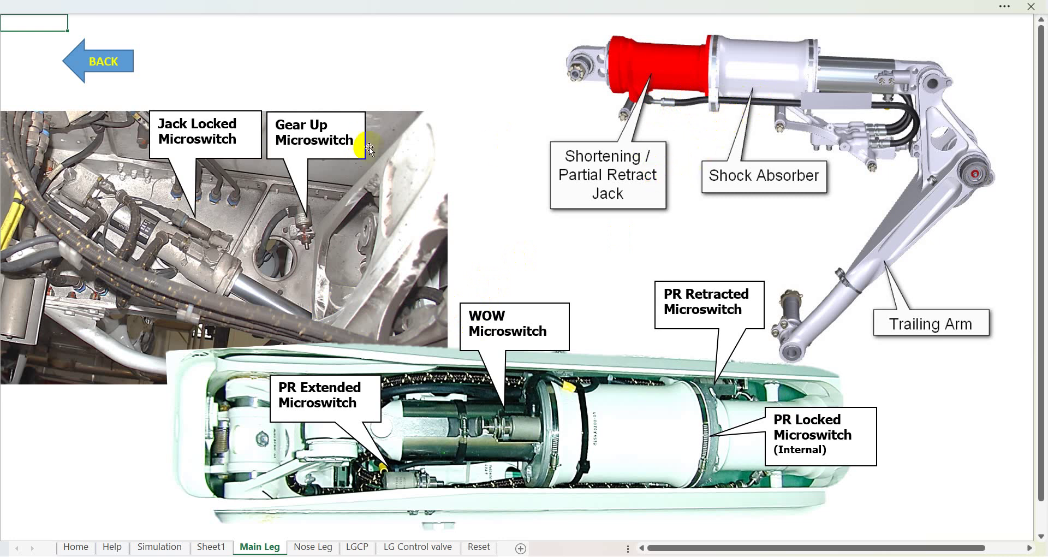
left_click(107, 65)
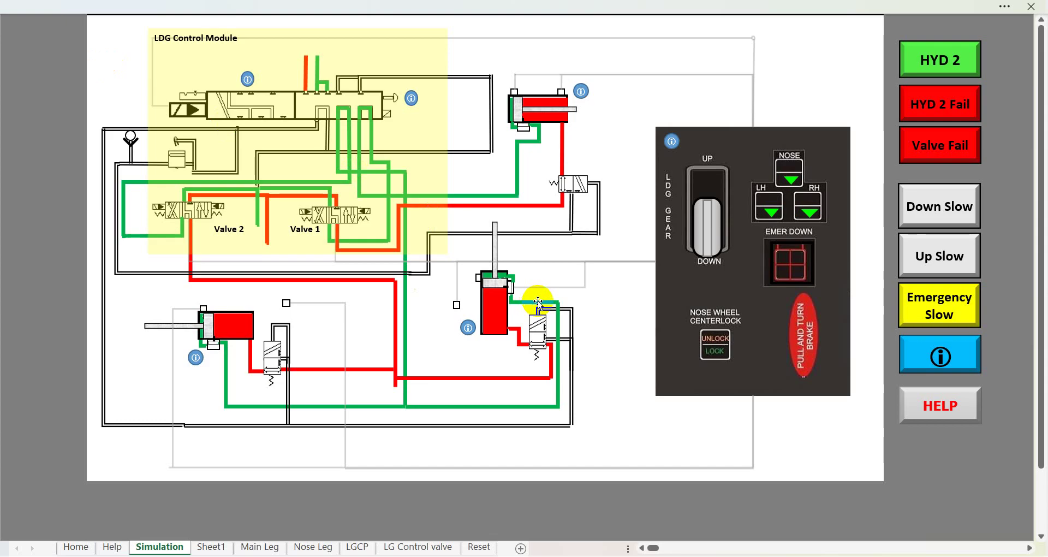
left_click(949, 363)
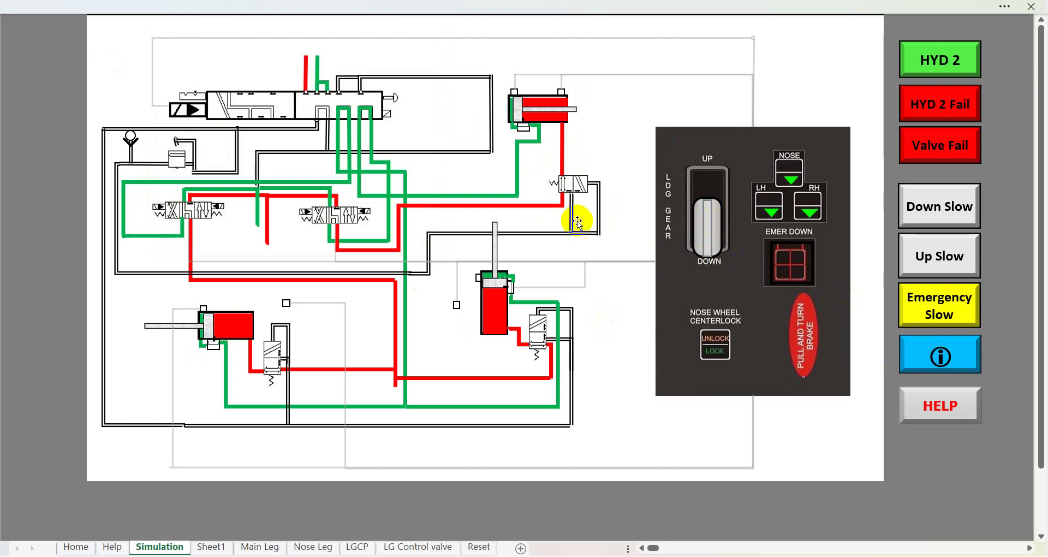
Move the LDG GEAR handle to UP to retract the gear, then trigger the HYD 2 failure
mouse_move(712, 234)
left_mouse_down()
mouse_move(720, 156)
mouse_move(843, 328)
mouse_move(725, 229)
mouse_move(709, 260)
mouse_move(672, 273)
left_mouse_up()
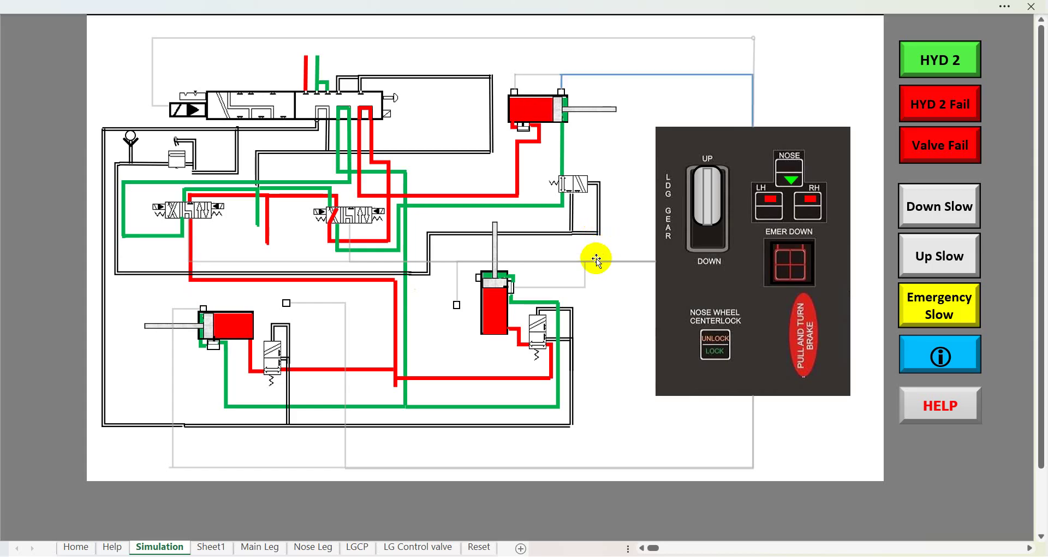
left_click(539, 317)
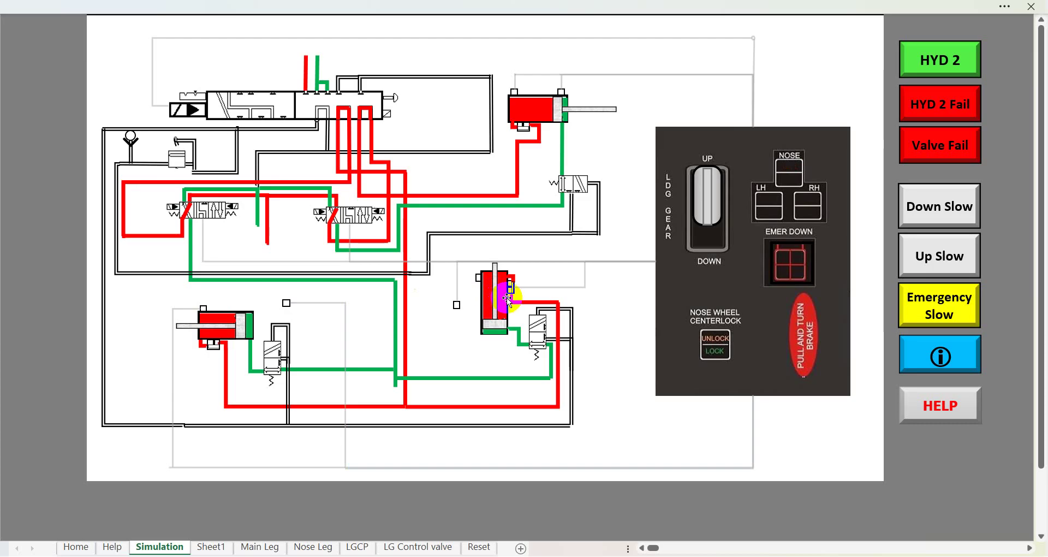
left_click(954, 61)
left_click(953, 107)
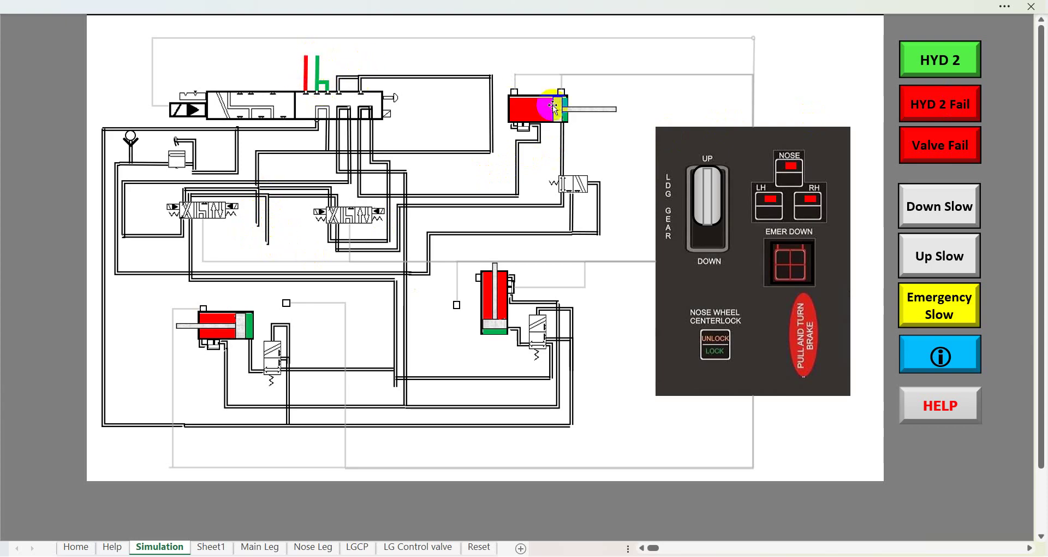
Toggle Valve Fail and attempt gear DOWN without Hydraulic 2, raising the insufficient-pressure warning
left_click(938, 148)
left_click(935, 147)
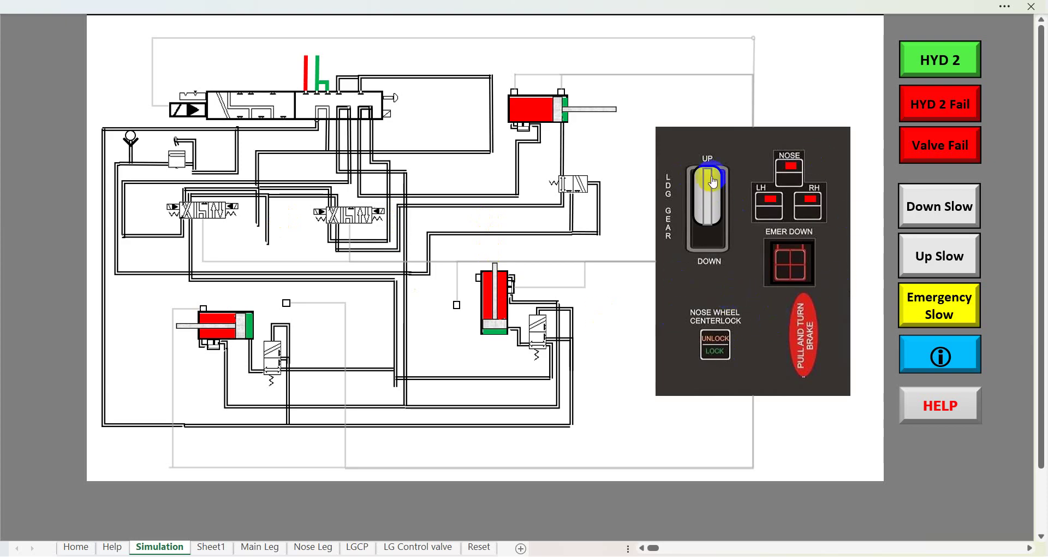
left_click(714, 205)
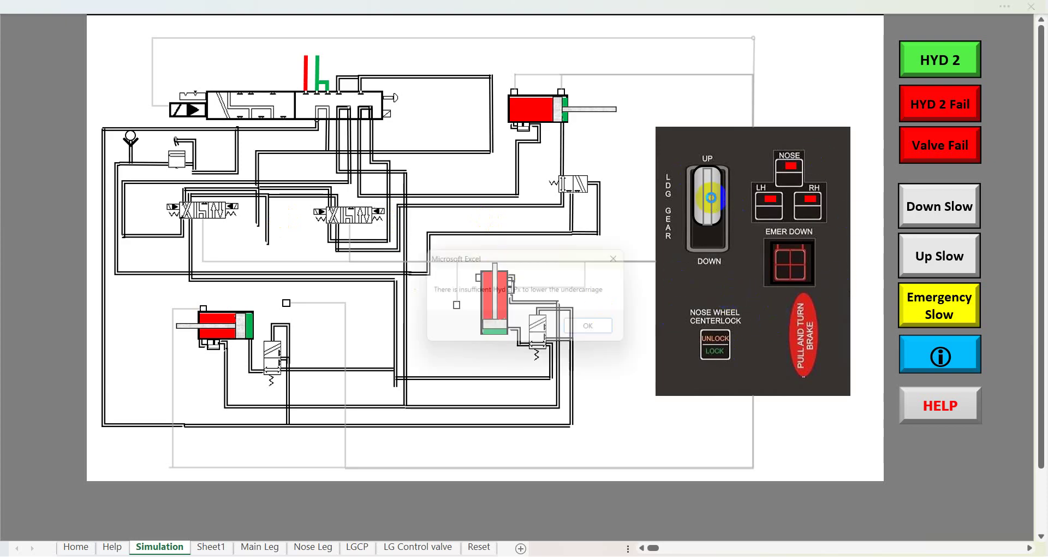
Dismiss the warning, restore HYD 2, select gear down, then run EMER DOWN with Down Slow
left_click(611, 332)
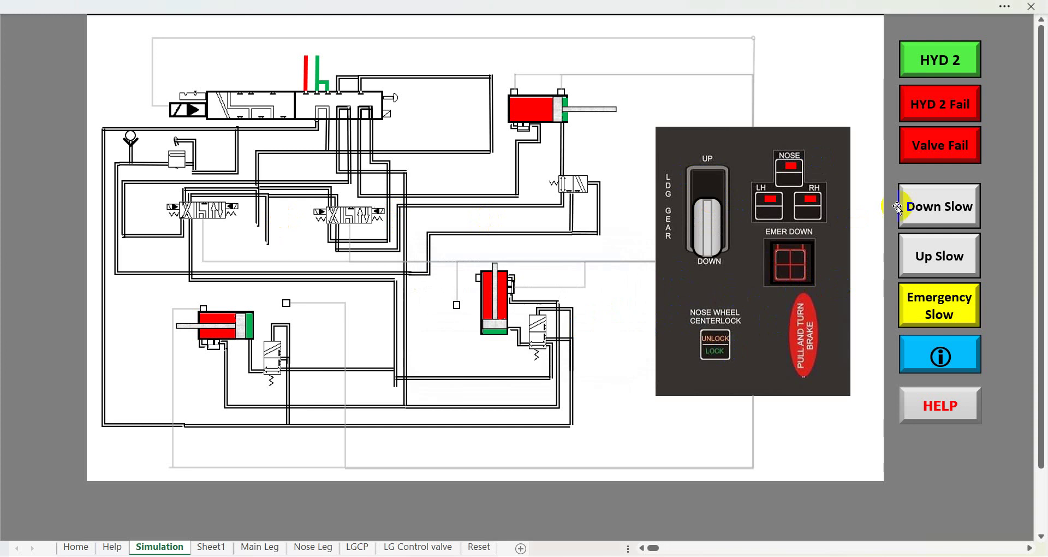
left_click(916, 69)
left_click(709, 231)
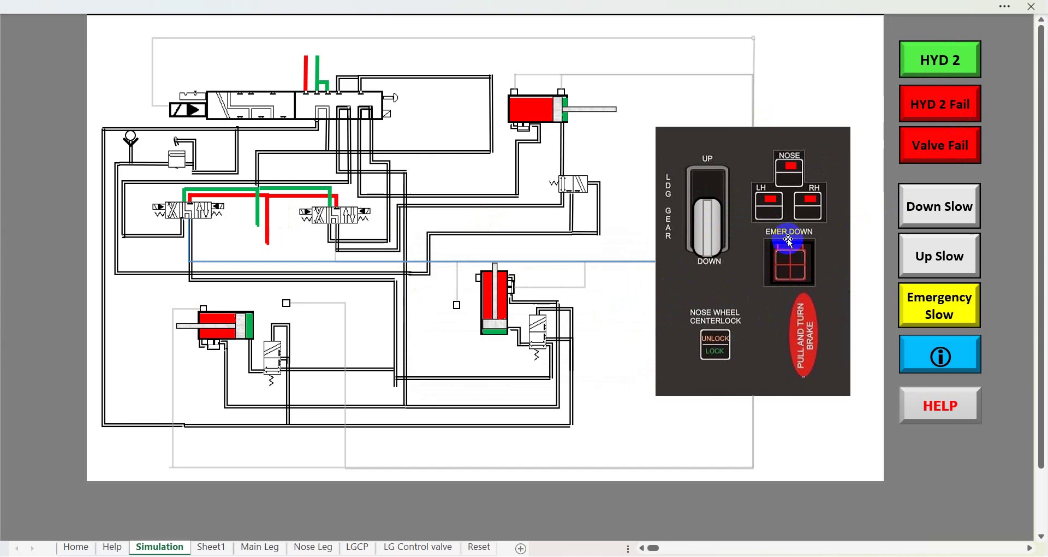
left_click(800, 261)
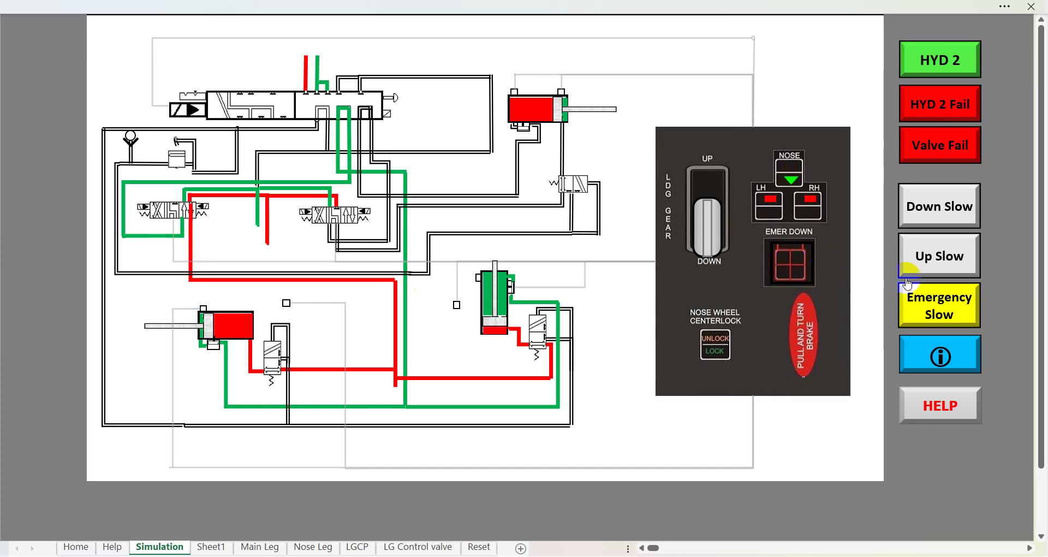
left_click(941, 210)
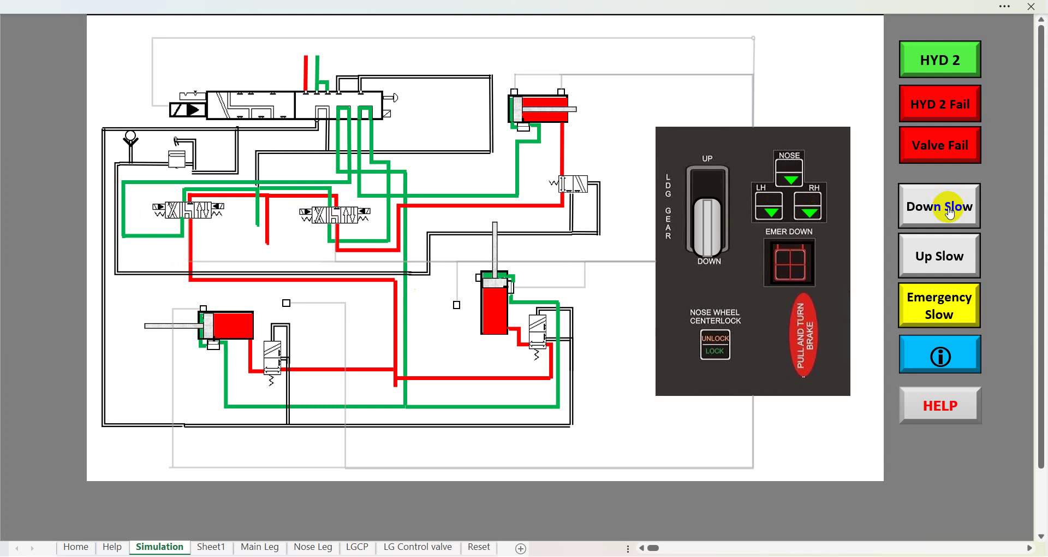
left_click(947, 409)
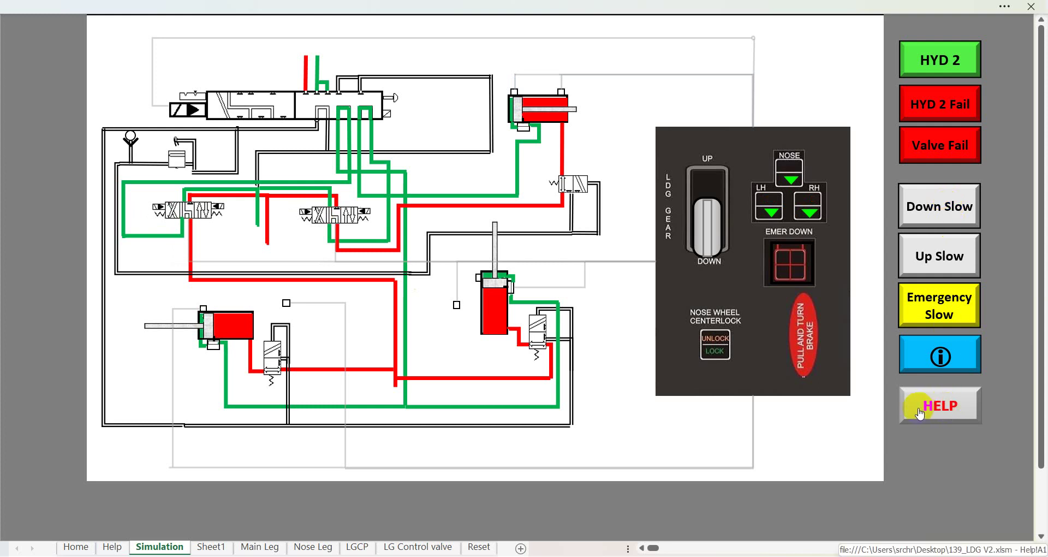
left_click(946, 410)
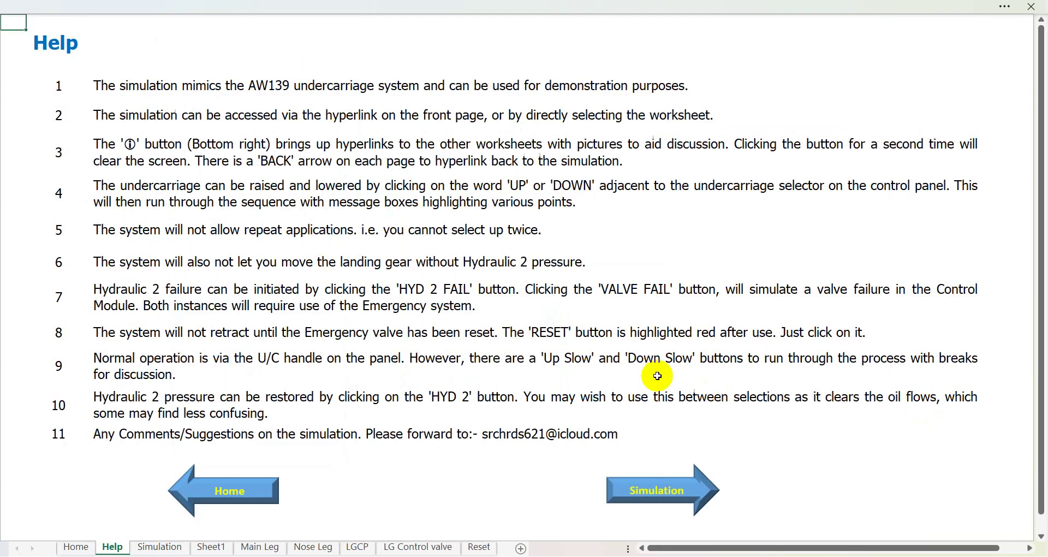
left_click(659, 494)
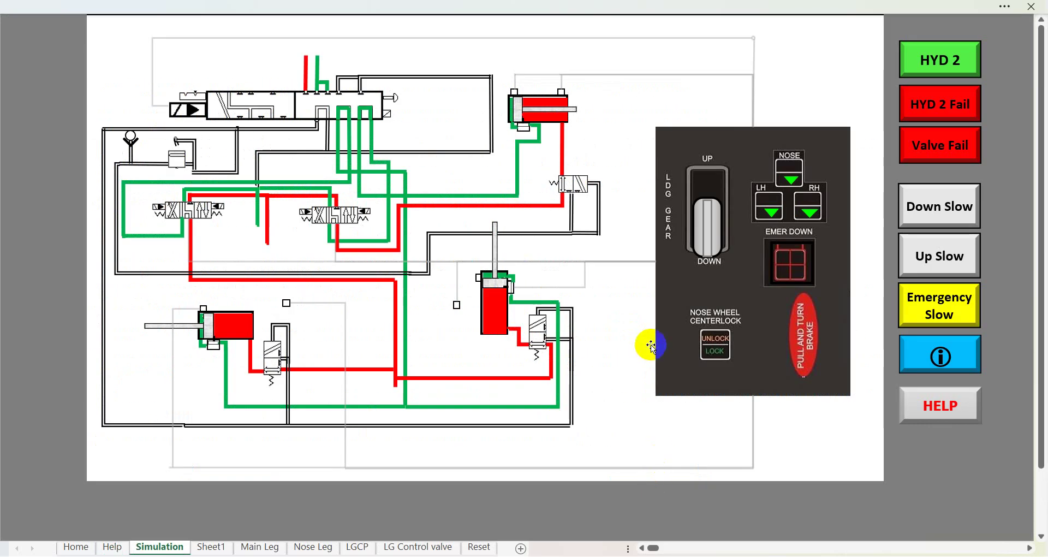
Cycle the LDG GEAR handle up and back down, then trigger HYD 2 Fail
left_click(716, 187)
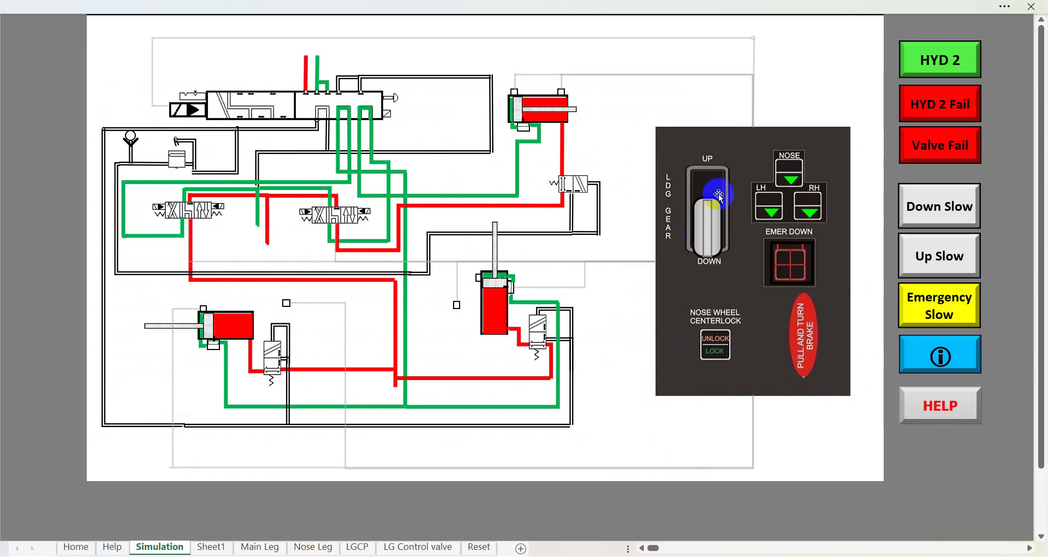
left_click(709, 239)
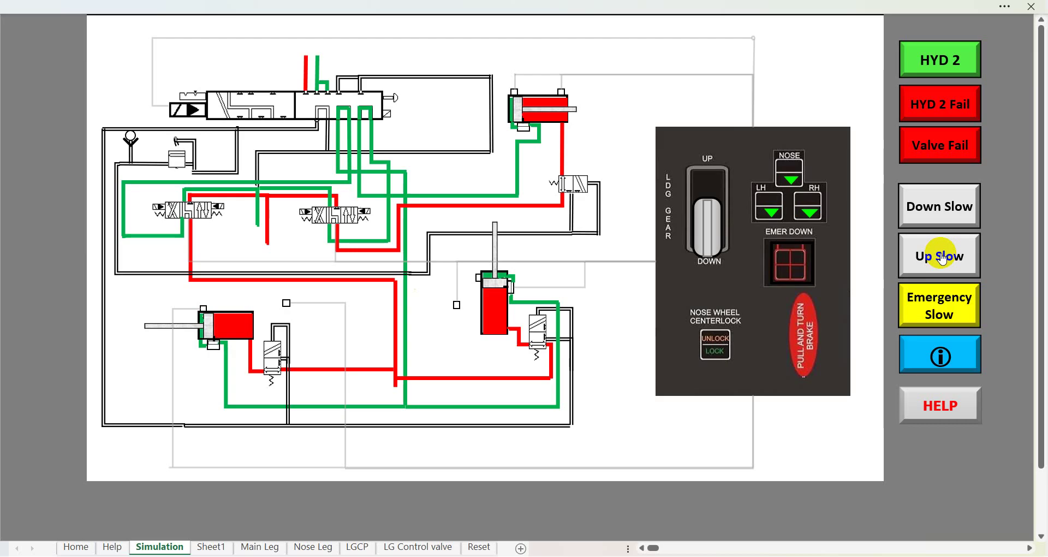
left_click(940, 109)
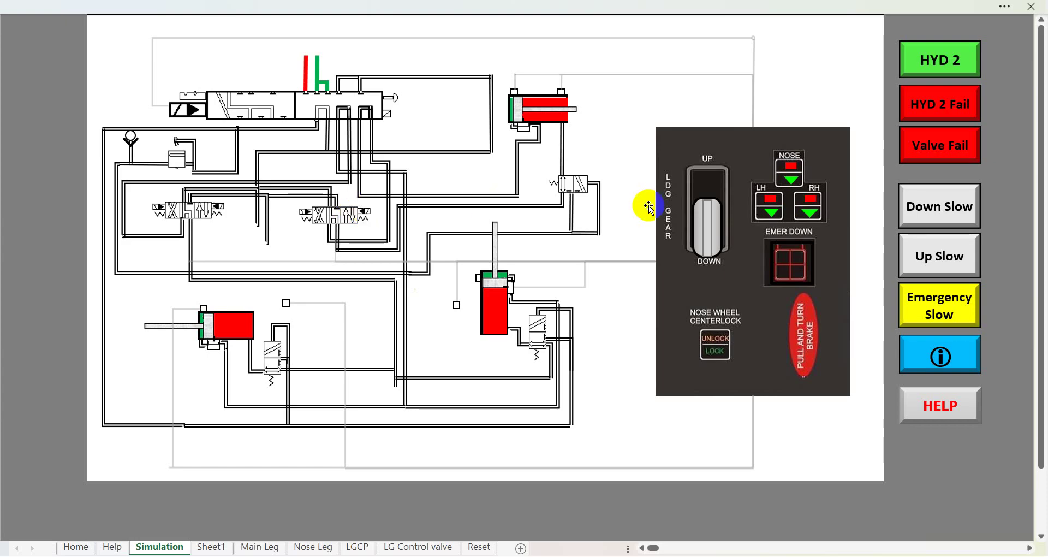
Restore HYD 2 pressure, start the slow gear-up sequence, and acknowledge the WOW switch message
left_click(951, 62)
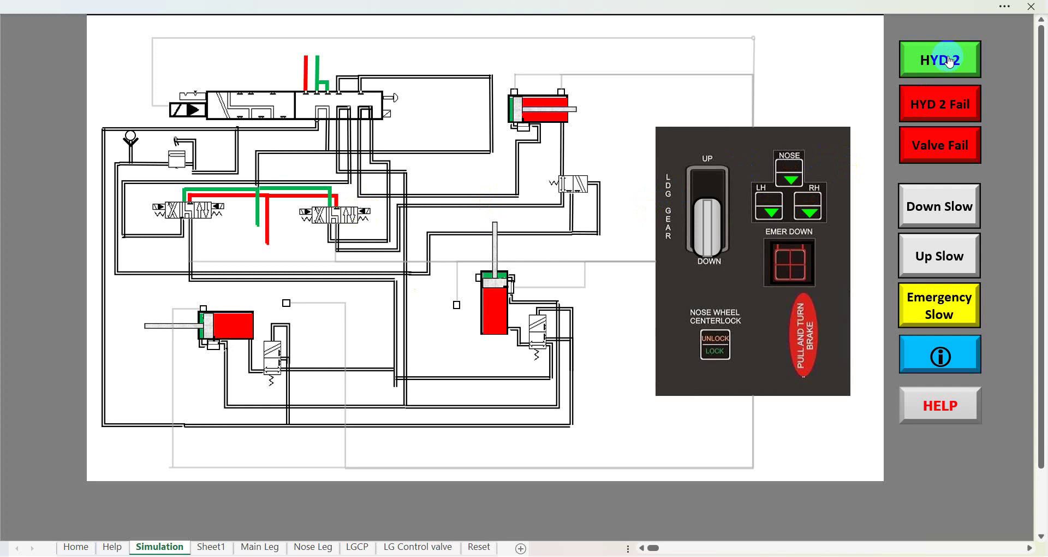
left_click(797, 160)
left_click(942, 252)
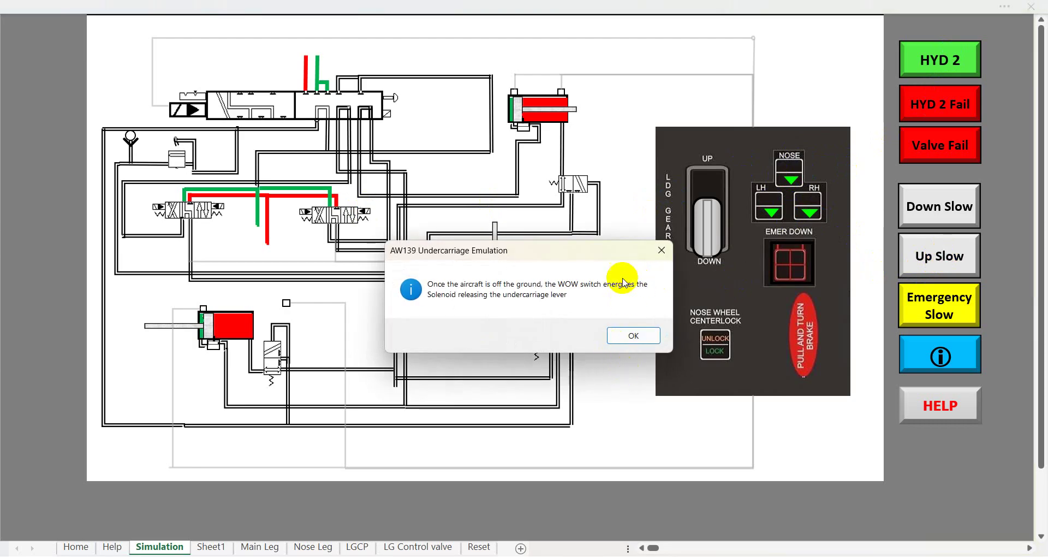
left_click_drag(613, 252, 504, 255)
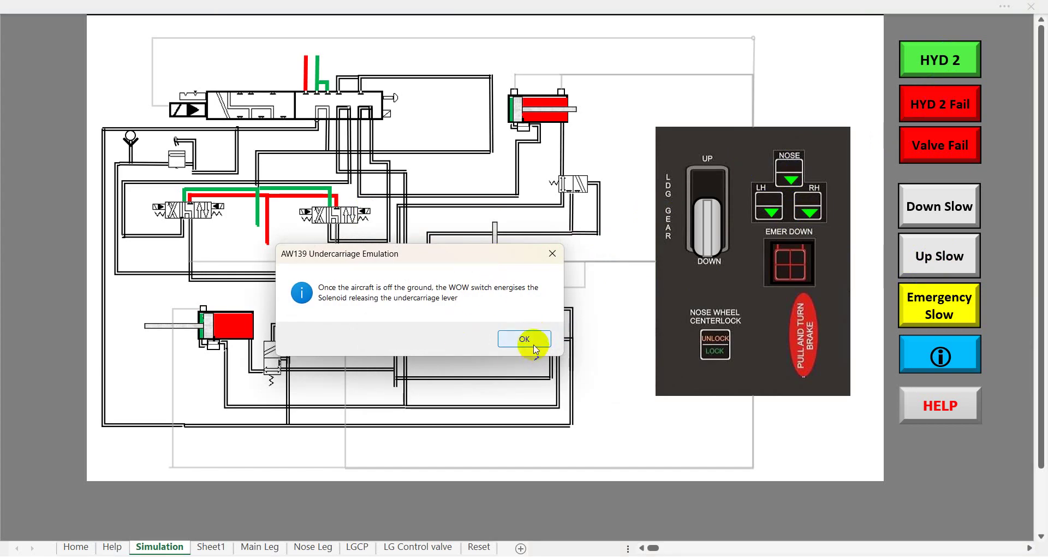
left_click_drag(495, 257, 508, 313)
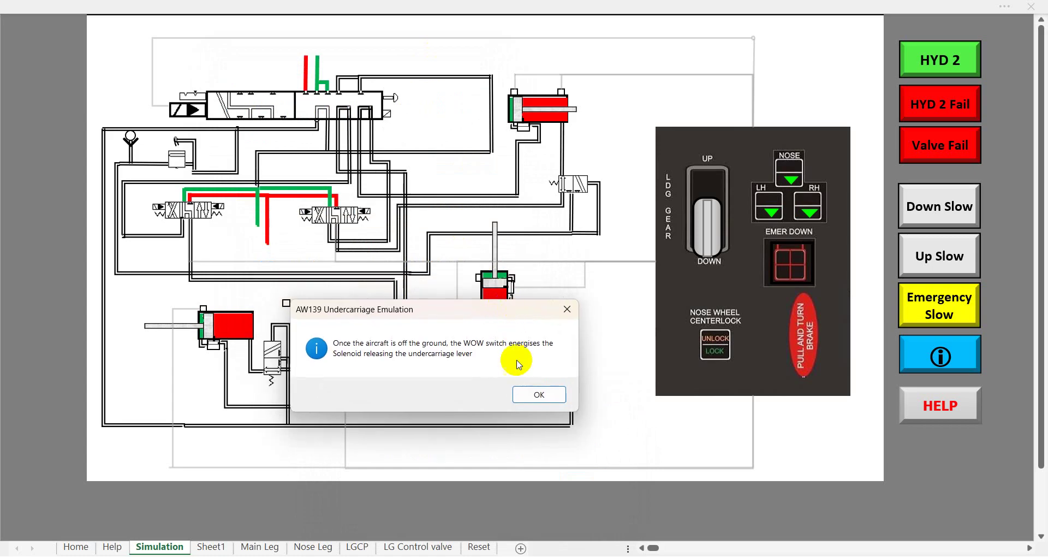
left_click(539, 395)
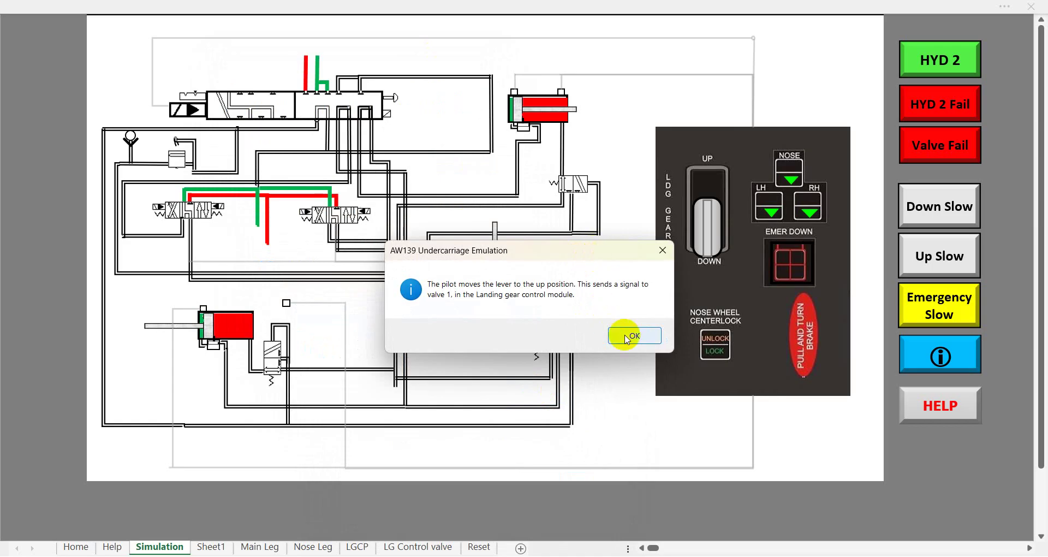
Step through the lever-up and mechanical lock messages until the partial retraction jack fully extends
left_click_drag(599, 251, 552, 316)
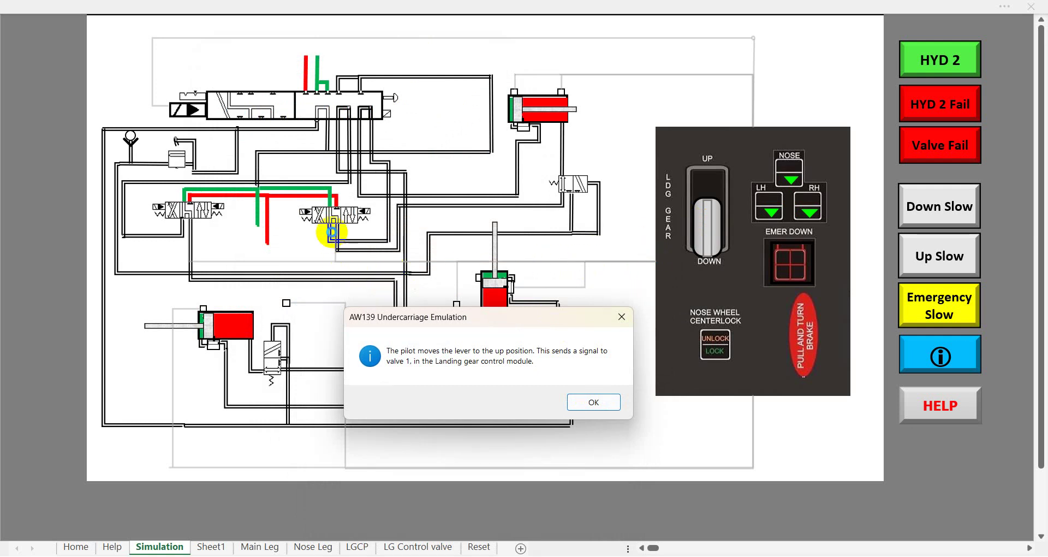
left_click(598, 402)
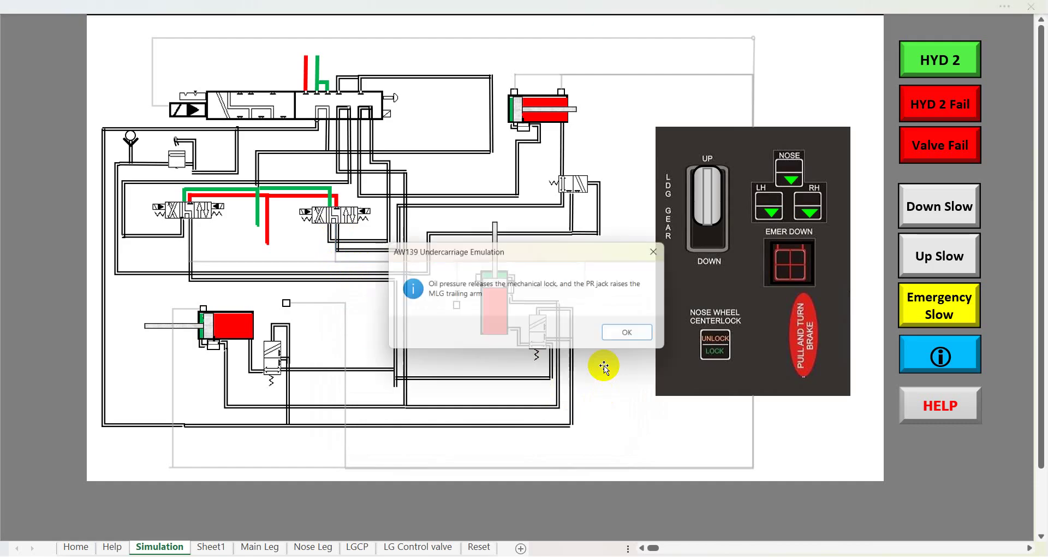
left_click(634, 337)
left_click(328, 215)
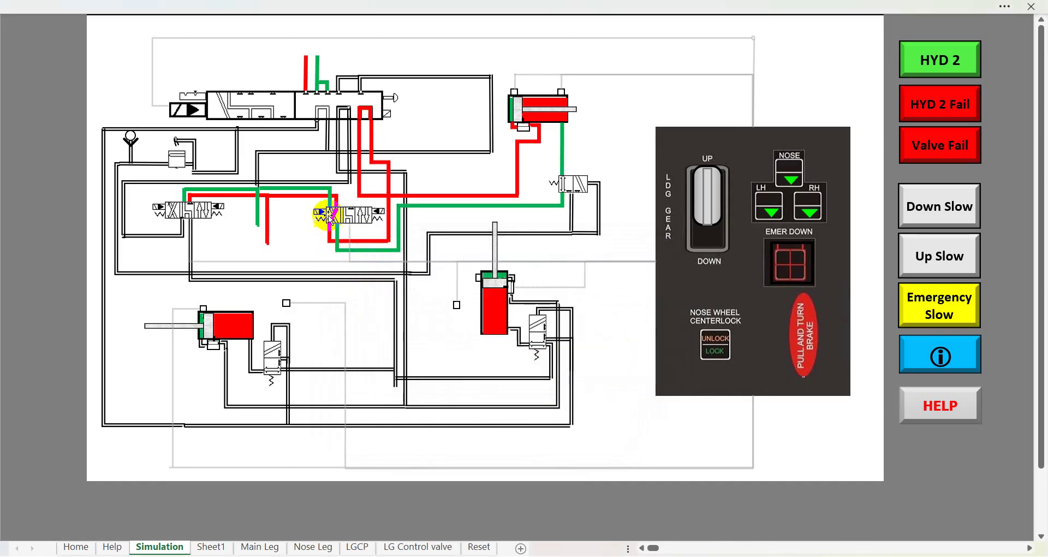
left_click(540, 114)
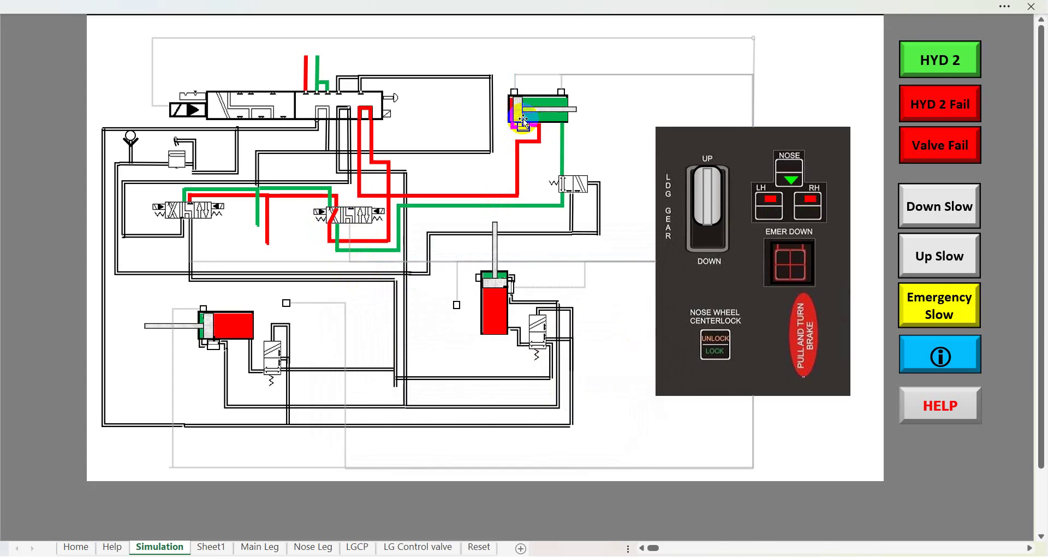
left_click(774, 217)
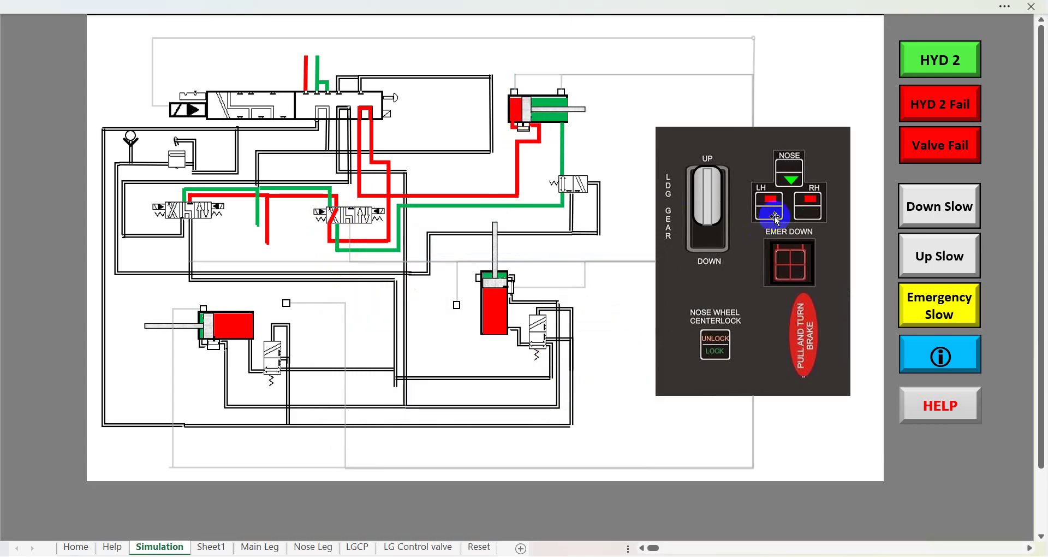
left_click(510, 103)
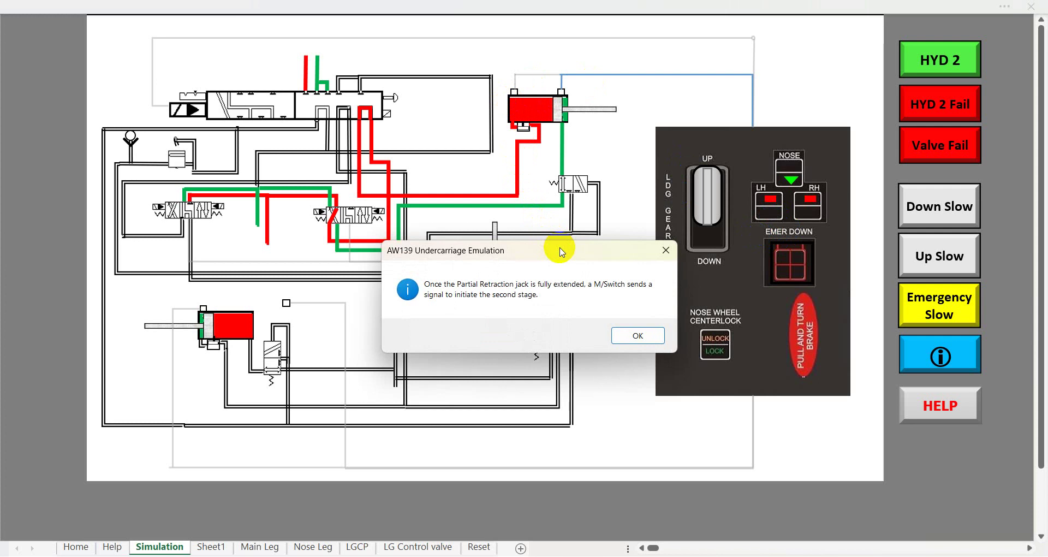
left_click_drag(562, 252, 335, 44)
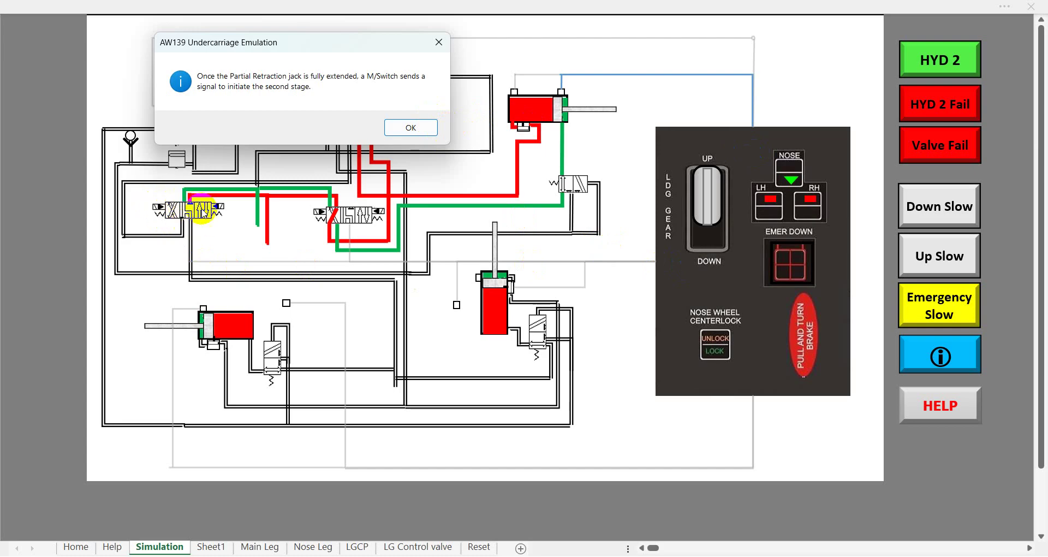
left_click(412, 128)
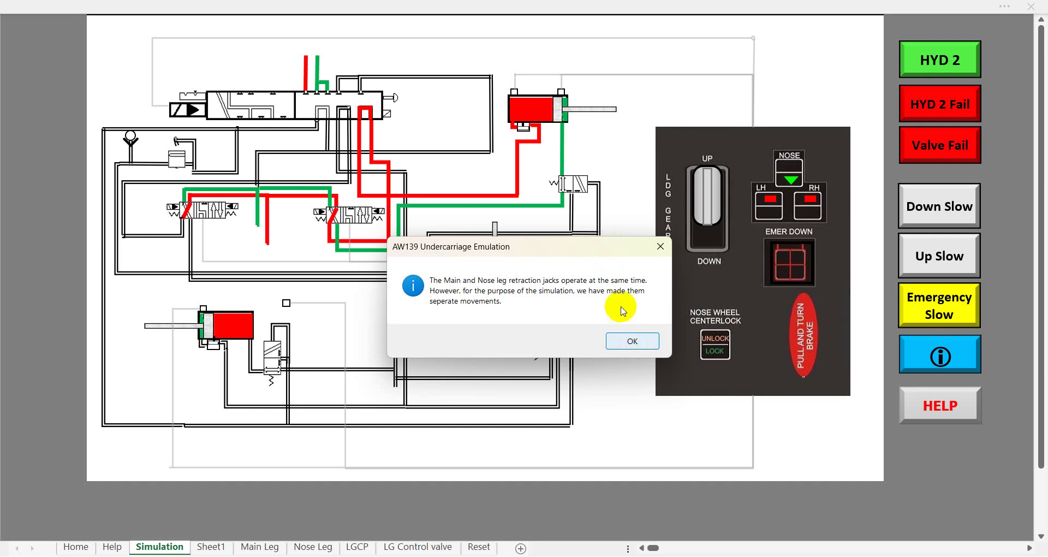
Move the message aside and dismiss the notes as the main and nose jacks stow the gear
left_click_drag(603, 250, 529, 61)
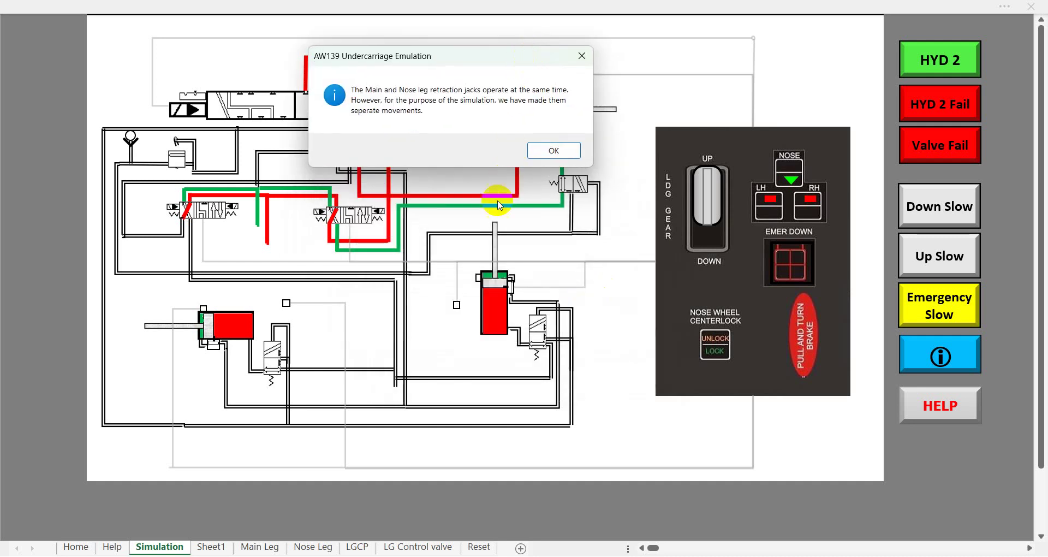
mouse_move(487, 300)
left_mouse_down()
mouse_move(493, 329)
mouse_move(235, 344)
mouse_move(499, 300)
mouse_move(233, 322)
mouse_move(486, 289)
left_mouse_up()
left_click(564, 152)
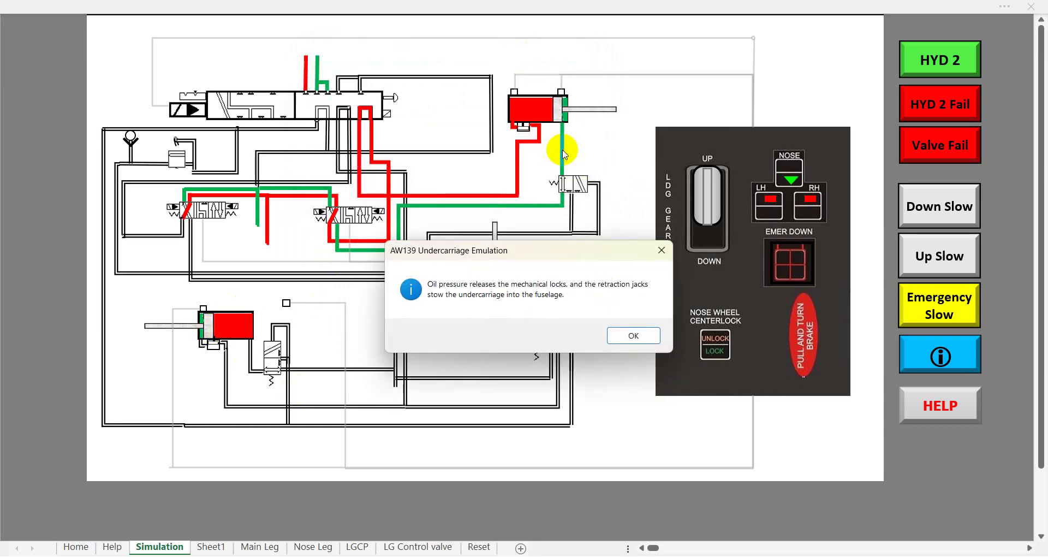
left_click(633, 337)
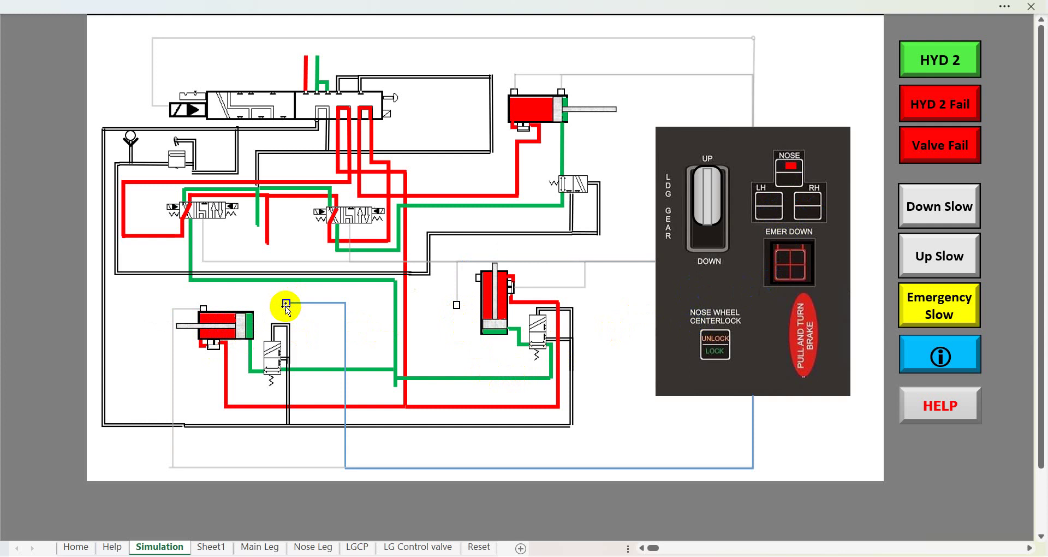
Complete the gear-up sequence until all three gear lamps go out, then start Valve Fail
left_click(791, 262)
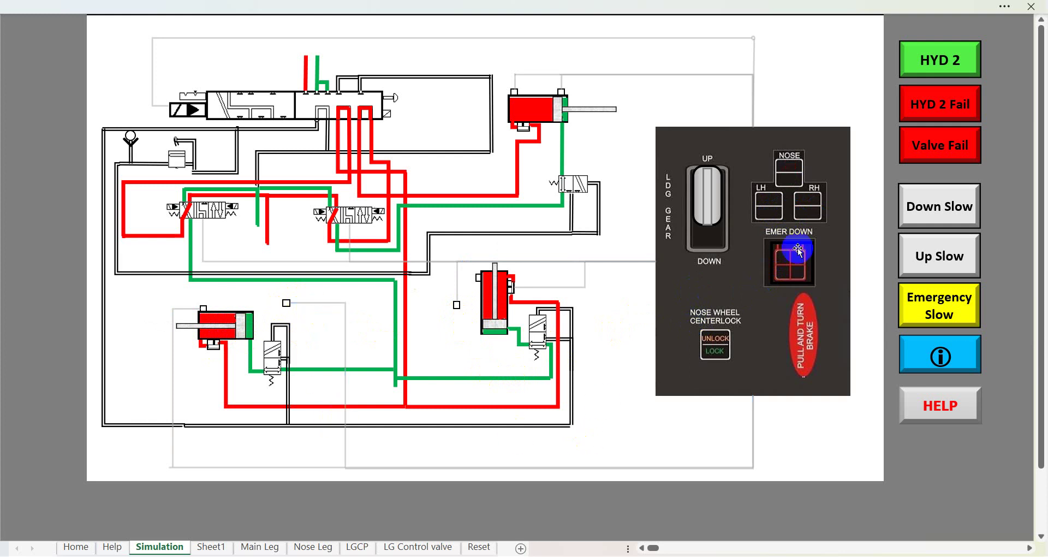
left_click(784, 193)
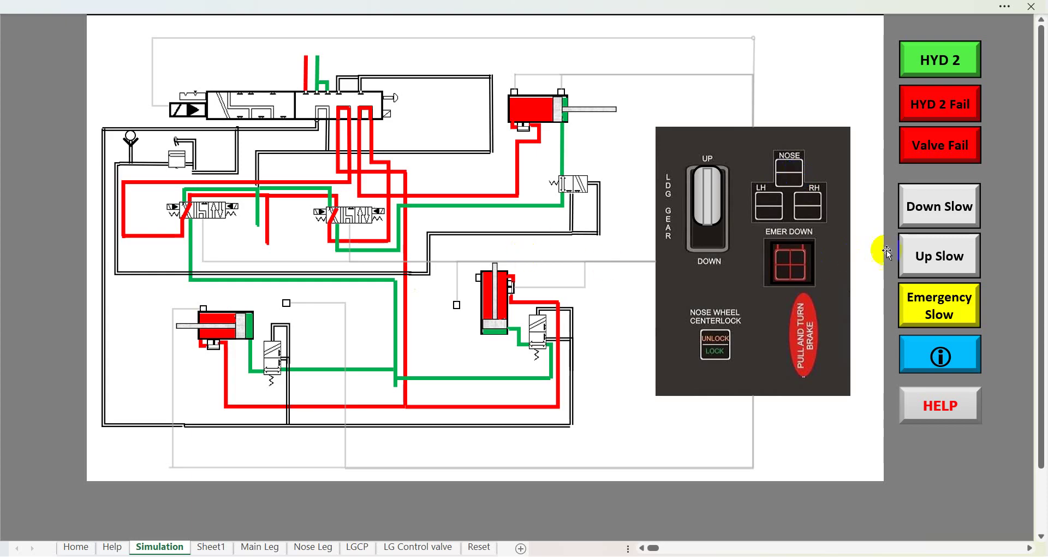
left_click(939, 235)
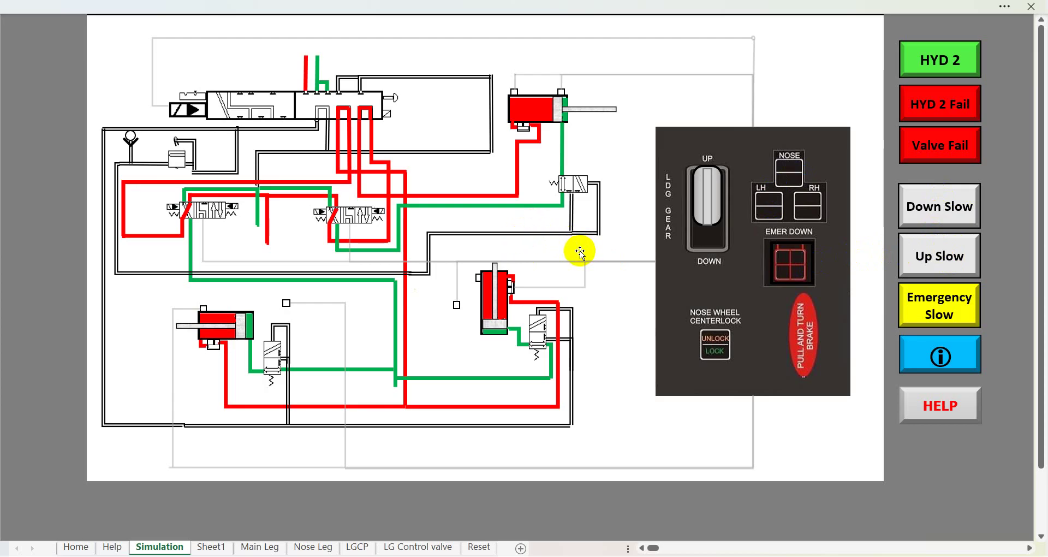
left_click(669, 255)
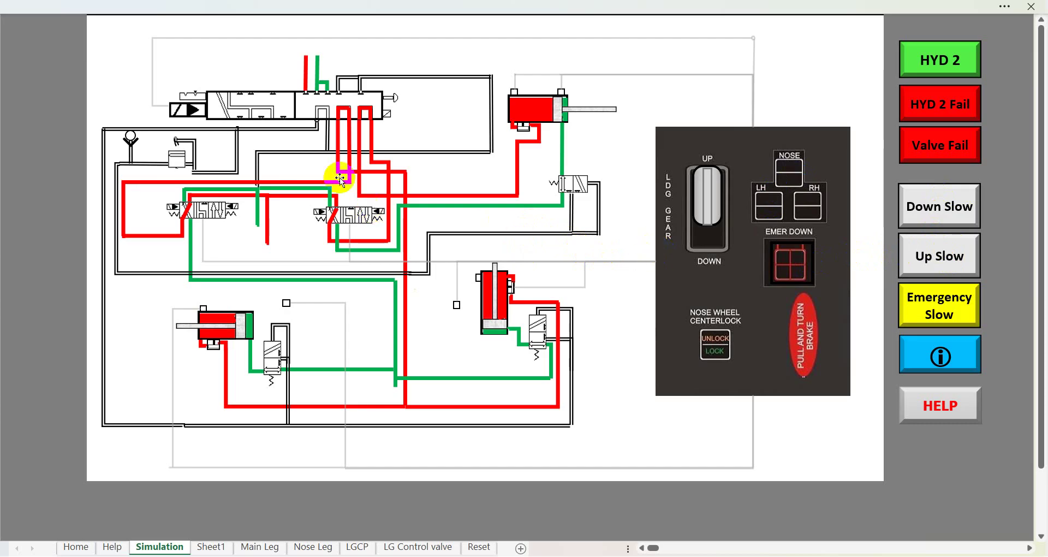
left_click(342, 231)
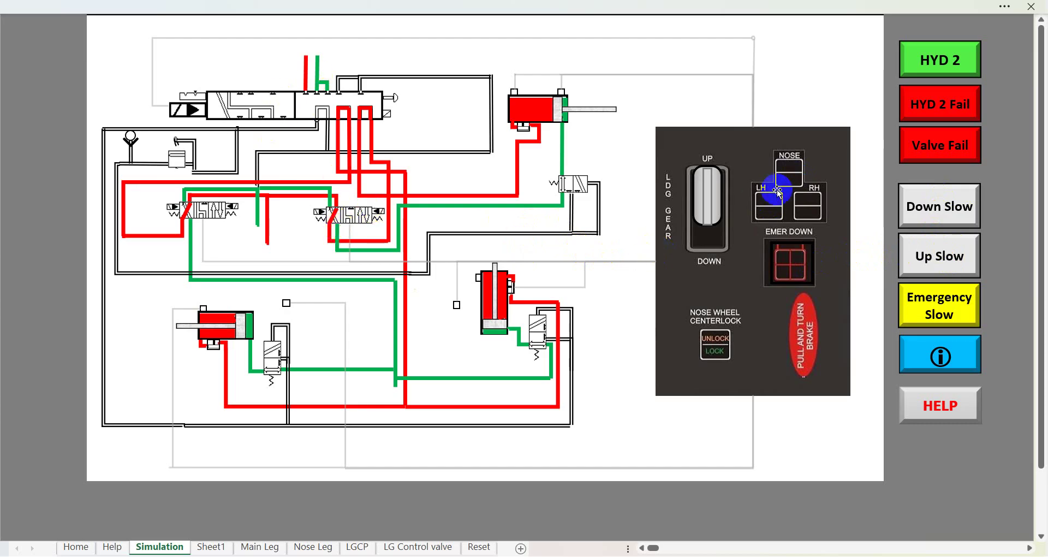
left_click(940, 103)
left_click(943, 152)
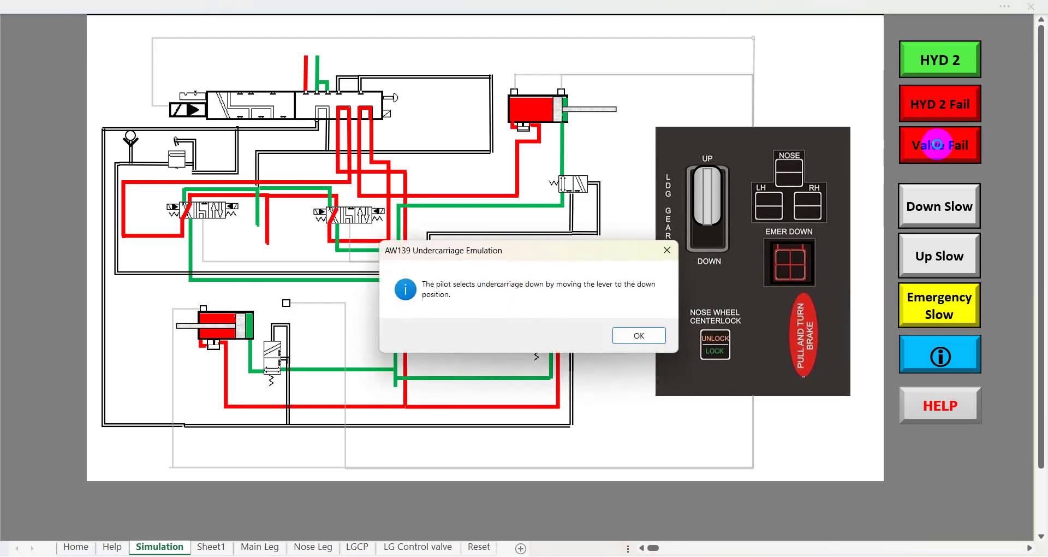
Select gear down, dismiss the below-120-kts retry advice, and try the gear lever again
left_click_drag(598, 254, 527, 158)
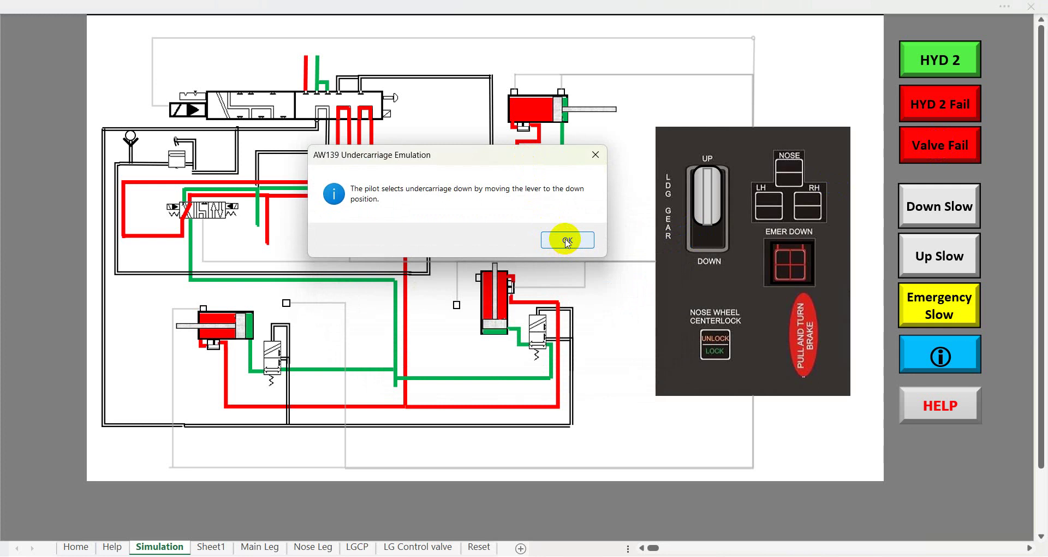
left_click(568, 240)
left_click(720, 239)
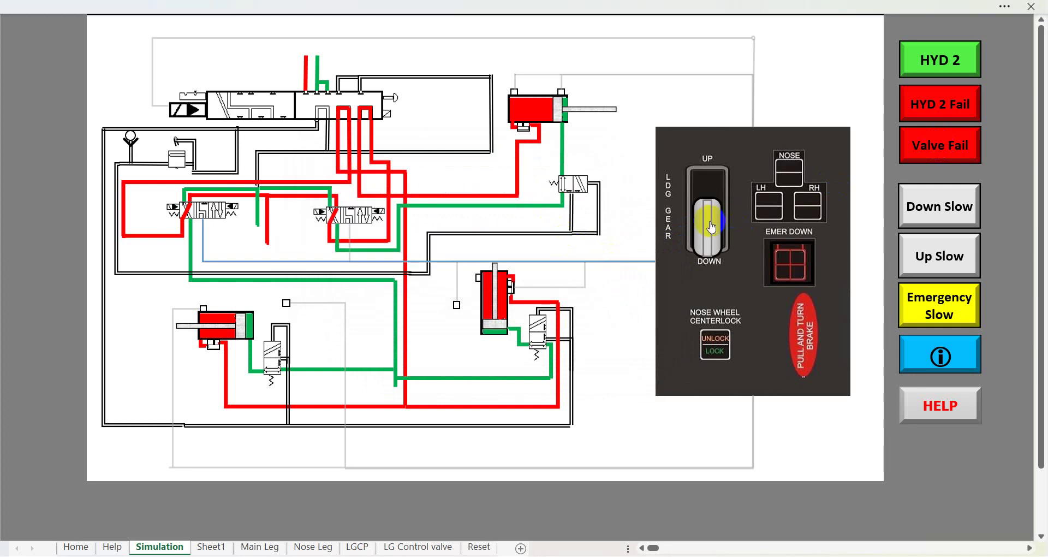
left_click(191, 208)
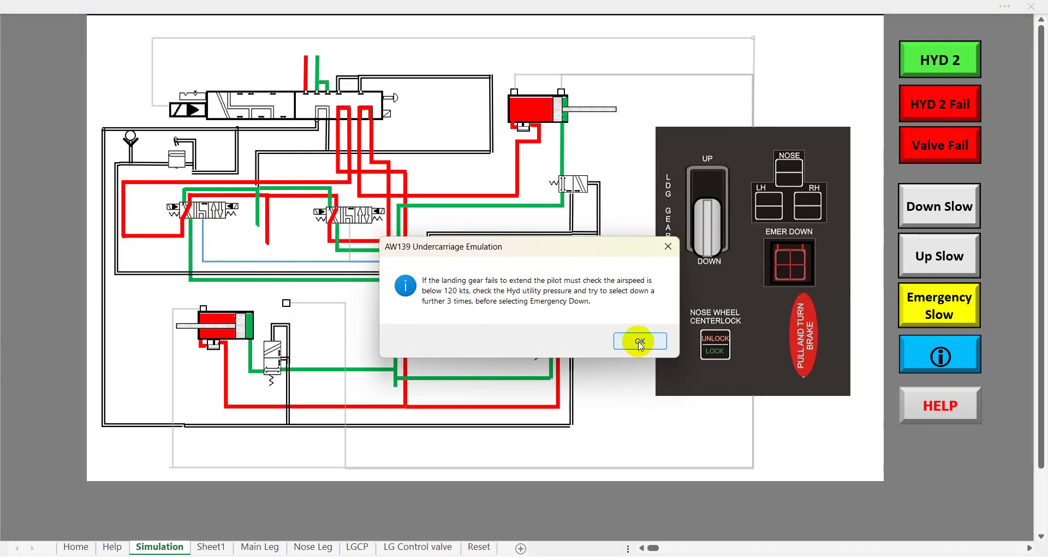
left_click(640, 342)
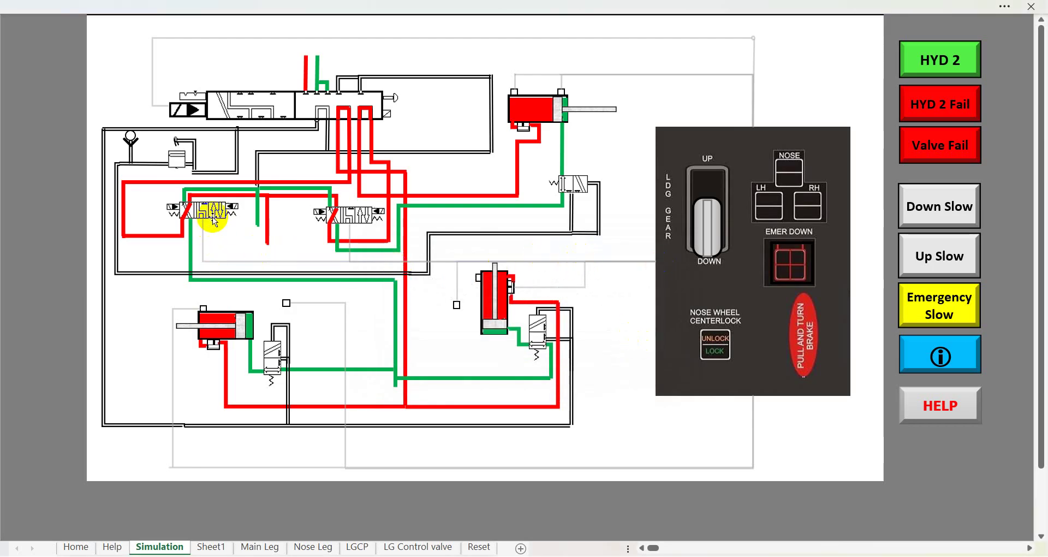
left_click(710, 238)
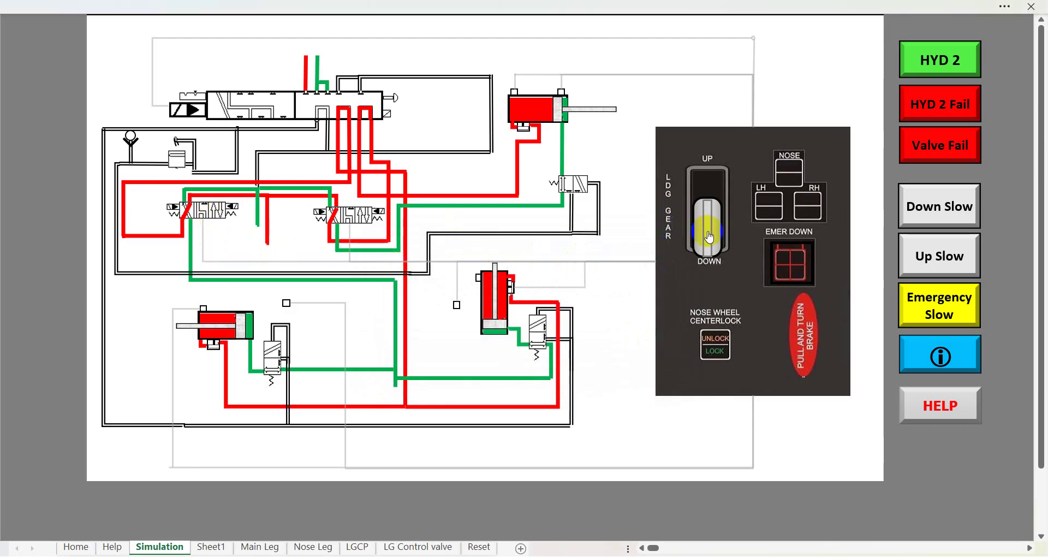
mouse_move(710, 238)
left_mouse_down()
mouse_move(710, 222)
mouse_move(709, 254)
left_mouse_up()
Select EMER DOWN, run Emergency Slow, and drag the Hydraulic 2 note to the lower left
left_click(788, 264)
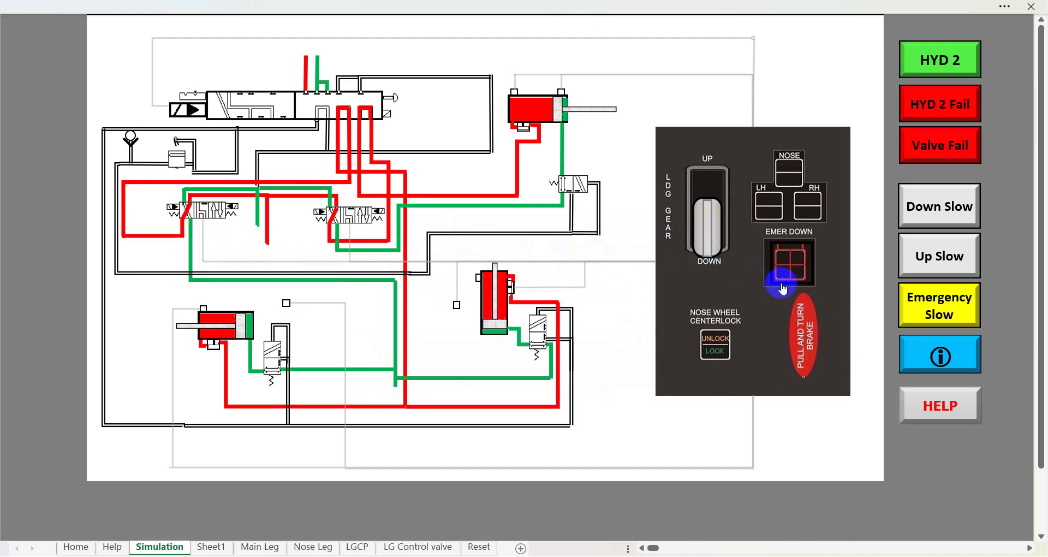
left_click_drag(787, 268, 792, 265)
left_click(940, 310)
left_click_drag(942, 310, 945, 309)
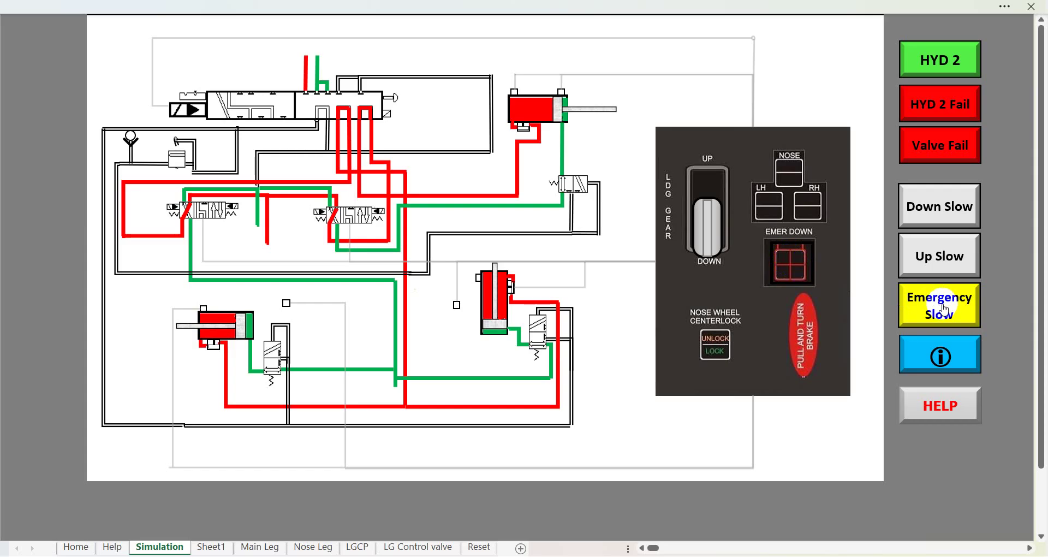
left_click_drag(945, 309, 945, 309)
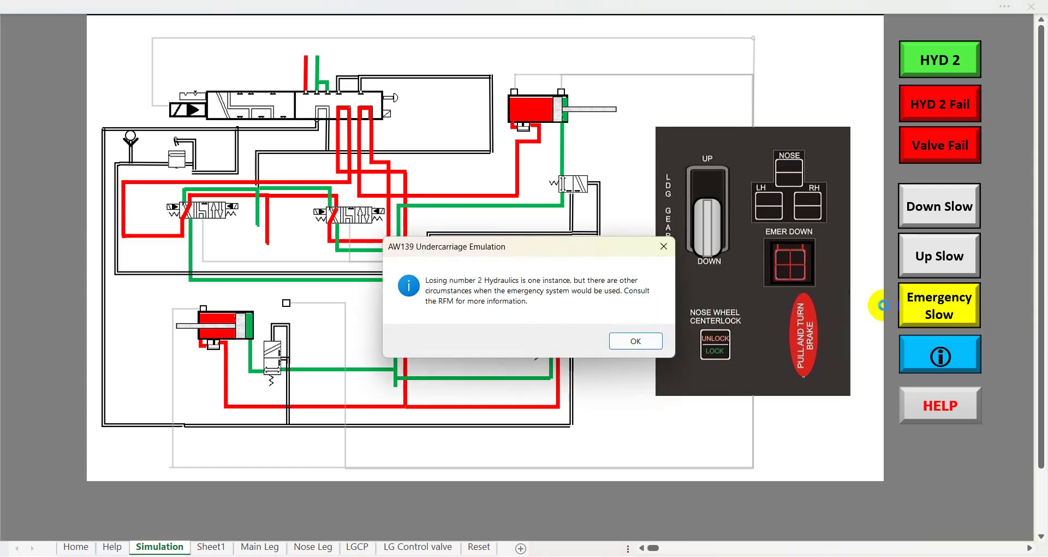
left_click(754, 359)
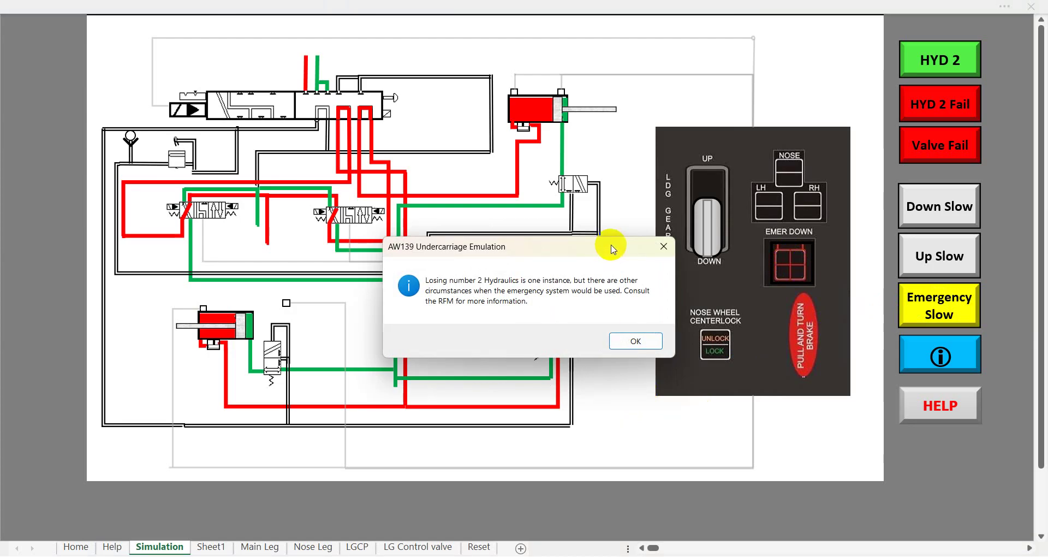
left_click_drag(609, 246, 497, 303)
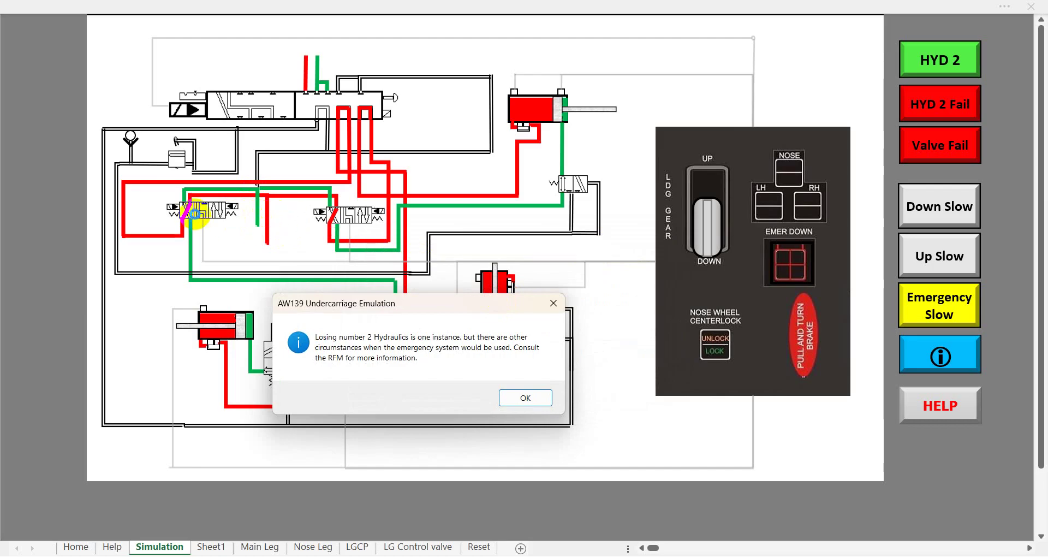
Acknowledge the hydraulics-loss and electrical-signal notes until the sequence-valve note and red emergency lines appear
left_click(538, 403)
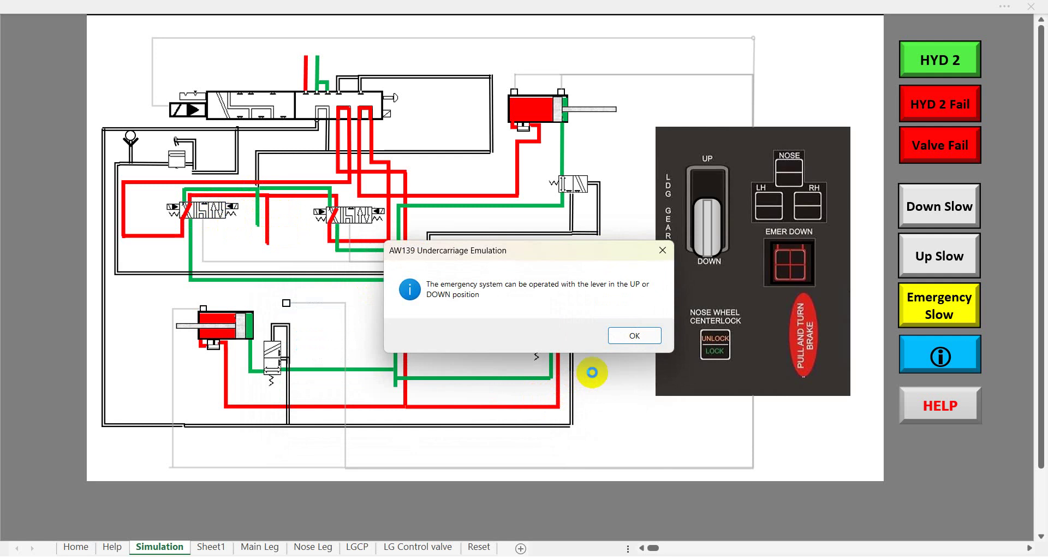
left_click(636, 336)
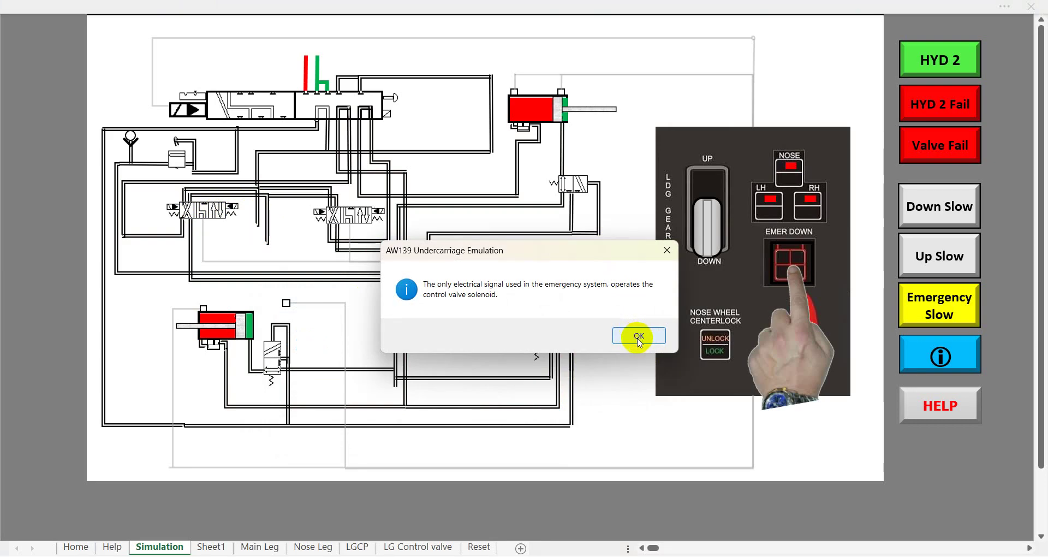
left_click(639, 337)
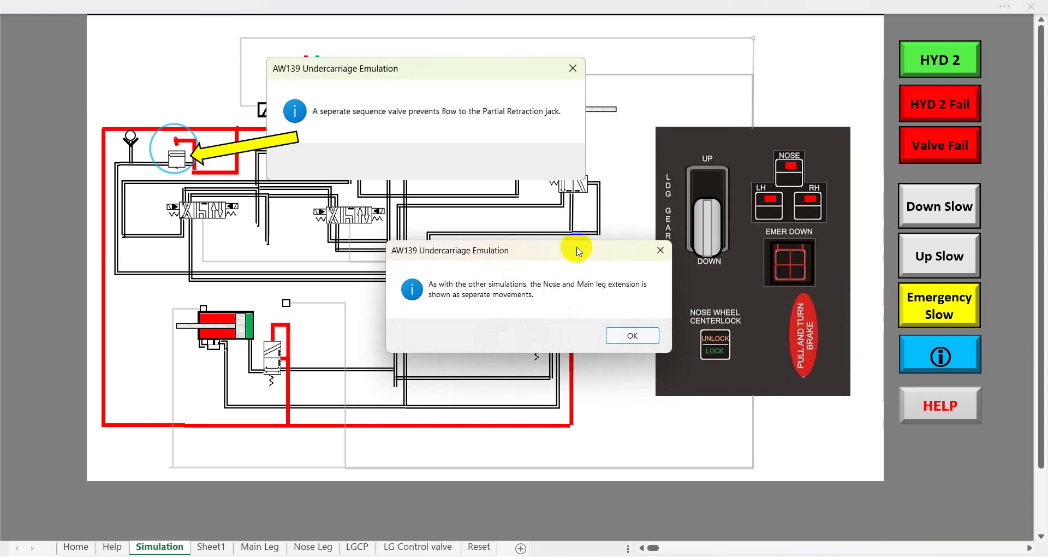
Move the second message off the diagram, then close both so red pressure reaches the upper control module
left_click_drag(579, 251, 513, 54)
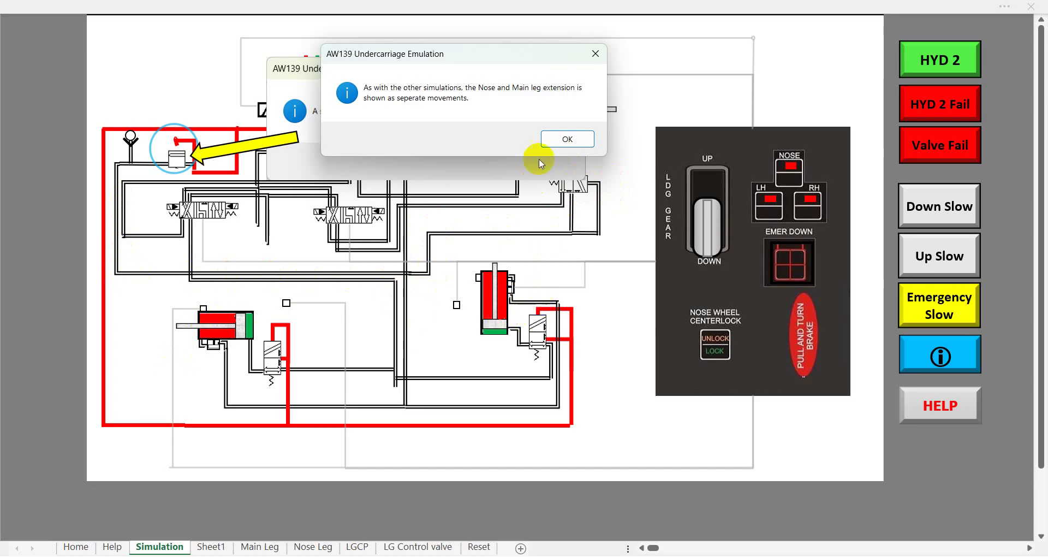
left_click(570, 140)
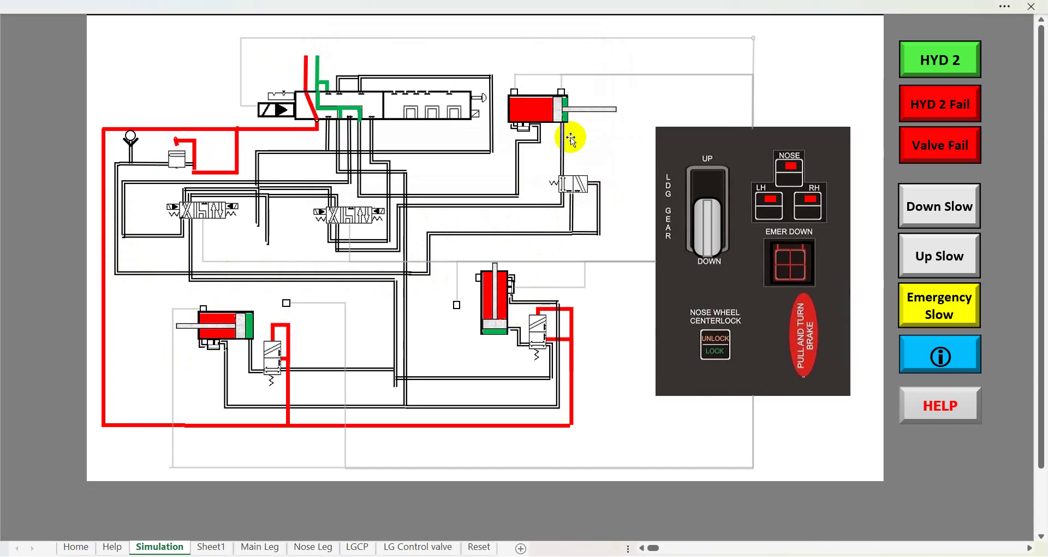